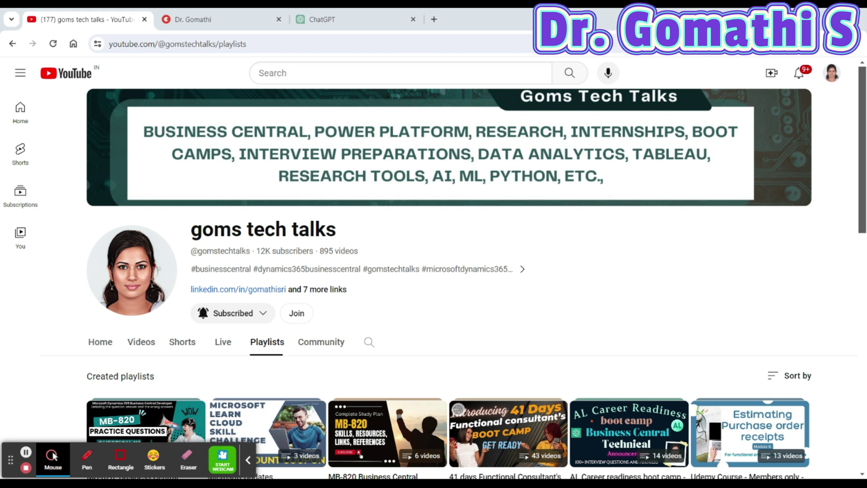
Use the red annotation pen to circle the "All about research" playlist on the channel's playlists page.
{"action": "left_click", "coordinate": [86, 458]}
{"action": "left_click_drag", "start_coordinate": [287, 195], "coordinate": [262, 168]}
{"action": "scroll", "coordinate": [765, 298], "scroll_direction": "down", "scroll_amount": 13}
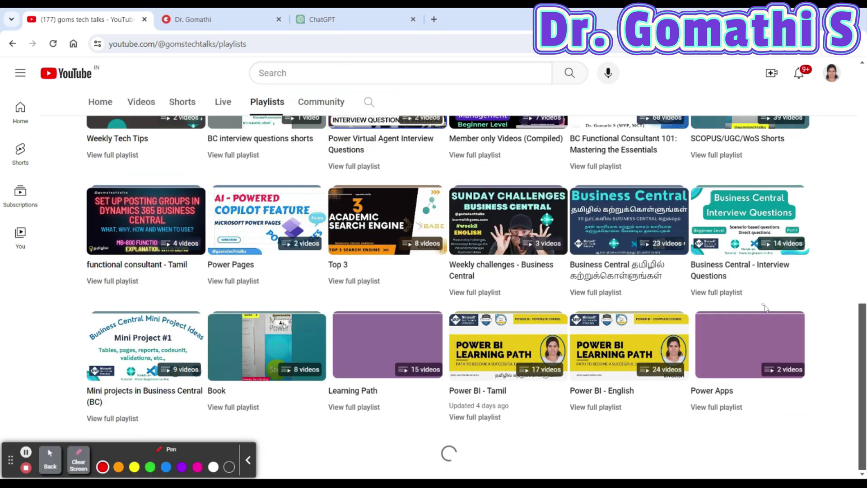
{"action": "scroll", "coordinate": [764, 307], "scroll_direction": "down", "scroll_amount": 15}
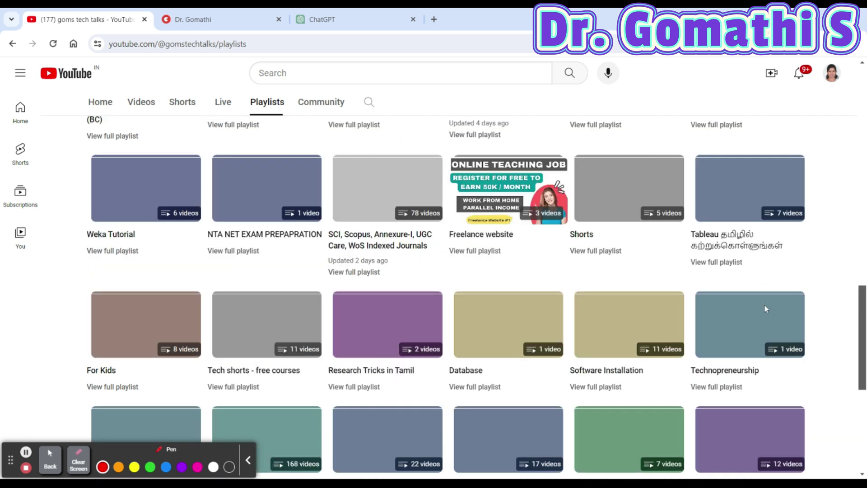
{"action": "mouse_move", "coordinate": [309, 326]}
{"action": "left_mouse_down"}
{"action": "mouse_move", "coordinate": [239, 326]}
{"action": "mouse_move", "coordinate": [361, 380]}
{"action": "mouse_move", "coordinate": [222, 339]}
{"action": "left_mouse_up"}
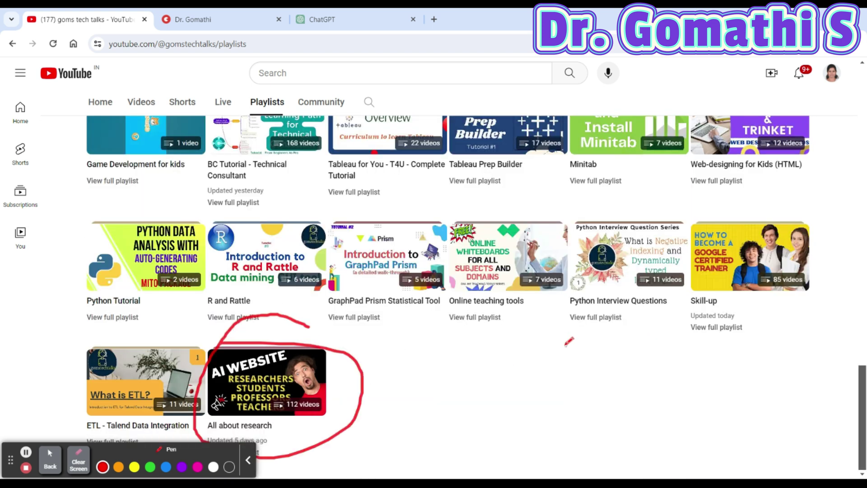
Mark the SCI, Scopus and UGC Care indexed journals playlist with the red pen.
{"action": "scroll", "coordinate": [569, 349], "scroll_direction": "up", "scroll_amount": 8}
{"action": "scroll", "coordinate": [569, 349], "scroll_direction": "up", "scroll_amount": 1}
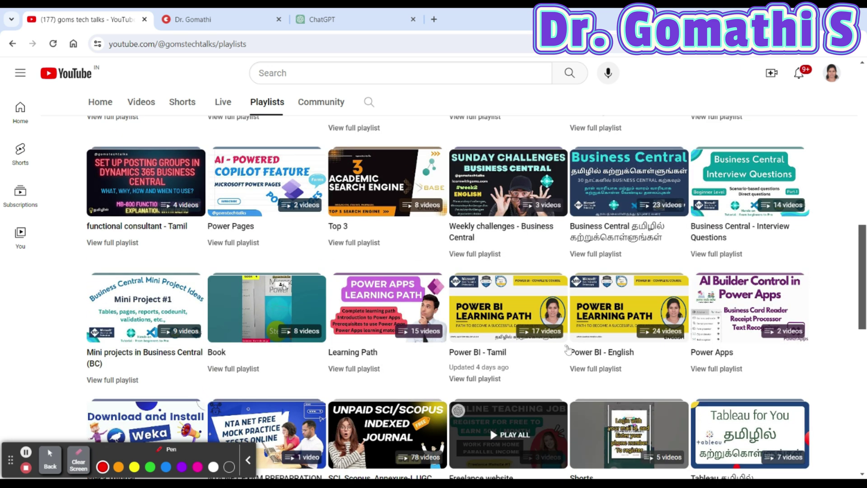
{"action": "scroll", "coordinate": [542, 307], "scroll_direction": "down", "scroll_amount": 4}
{"action": "mouse_move", "coordinate": [406, 214]}
{"action": "left_mouse_down"}
{"action": "mouse_move", "coordinate": [395, 215]}
{"action": "mouse_move", "coordinate": [456, 253]}
{"action": "mouse_move", "coordinate": [361, 222]}
{"action": "left_mouse_up"}
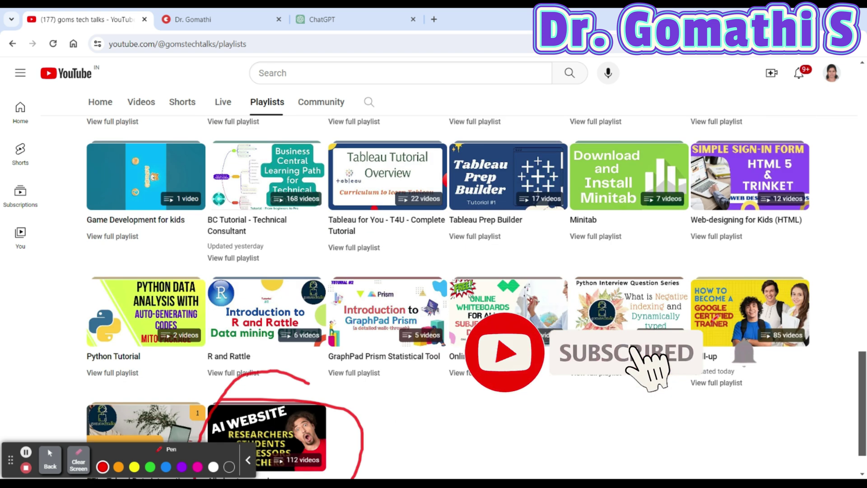
Handwrite "Part-I" in red in the empty space beside the "All about research" playlist.
{"action": "scroll", "coordinate": [447, 294], "scroll_direction": "down", "scroll_amount": 1}
{"action": "left_click_drag", "start_coordinate": [461, 343], "coordinate": [465, 412]}
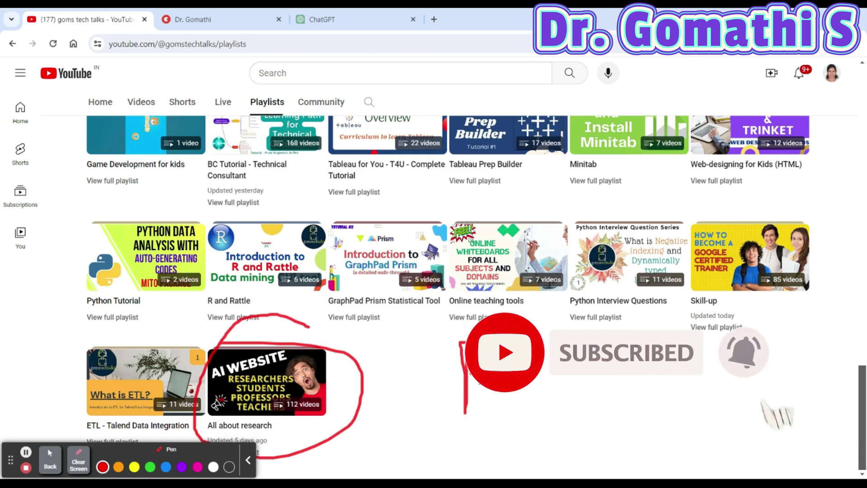
{"action": "mouse_move", "coordinate": [529, 387]}
{"action": "left_mouse_down"}
{"action": "mouse_move", "coordinate": [561, 352]}
{"action": "mouse_move", "coordinate": [564, 380]}
{"action": "left_mouse_up"}
{"action": "mouse_move", "coordinate": [628, 329]}
{"action": "left_mouse_down"}
{"action": "mouse_move", "coordinate": [626, 380]}
{"action": "mouse_move", "coordinate": [680, 368]}
{"action": "left_mouse_up"}
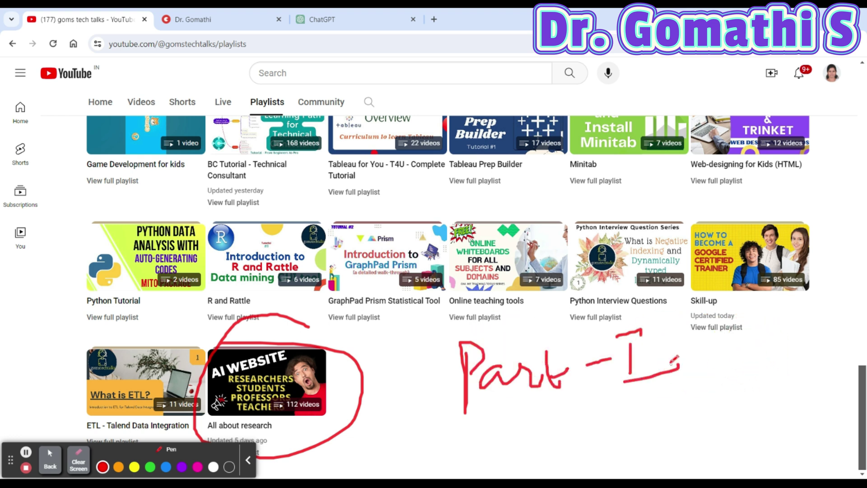
Clear the pen annotations, return to the normal pointer and review the services listed on the Topmate page.
{"action": "left_click", "coordinate": [83, 467]}
{"action": "left_click", "coordinate": [50, 461]}
{"action": "left_click", "coordinate": [274, 27]}
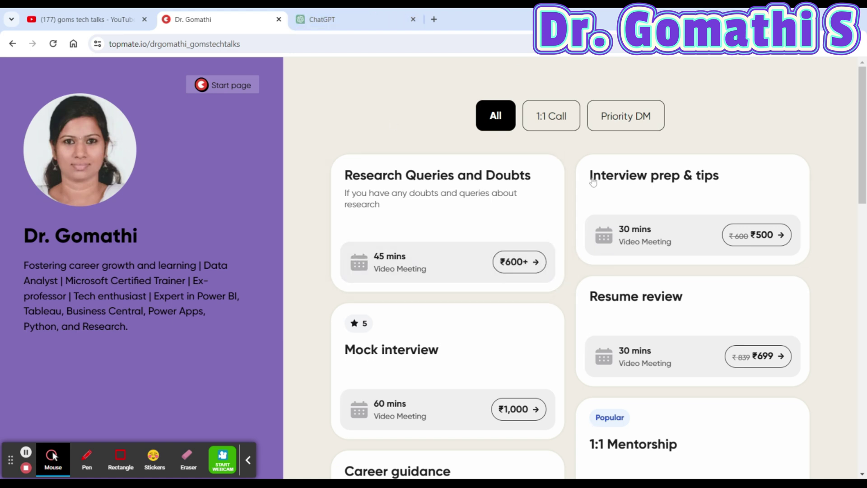
{"action": "scroll", "coordinate": [630, 166], "scroll_direction": "down", "scroll_amount": 5}
{"action": "scroll", "coordinate": [629, 166], "scroll_direction": "down", "scroll_amount": 5}
{"action": "scroll", "coordinate": [637, 178], "scroll_direction": "up", "scroll_amount": 10}
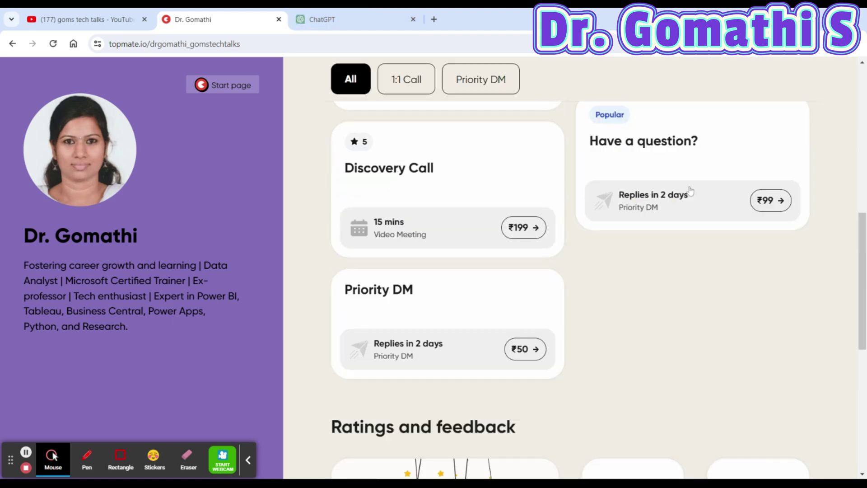
Switch to ChatGPT, enlarge the page by two zoom levels and collapse the recorder toolbar covering the message box.
{"action": "left_click", "coordinate": [356, 9]}
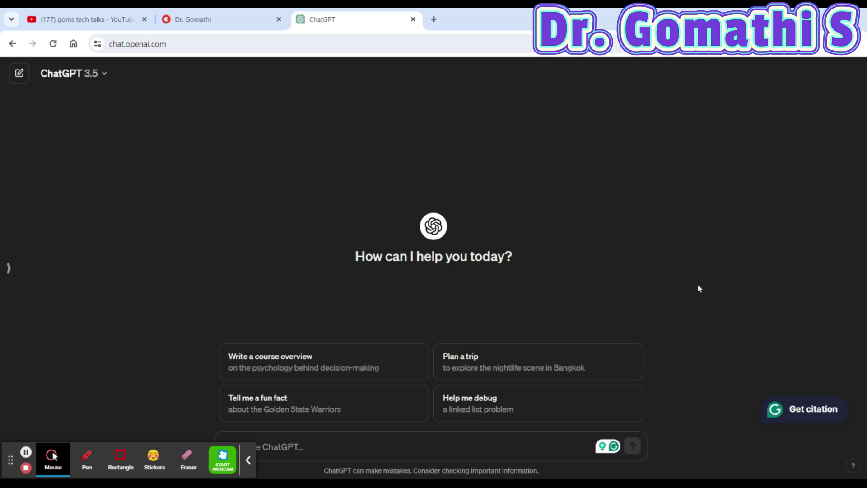
{"action": "key", "text": "ctrl+plus"}
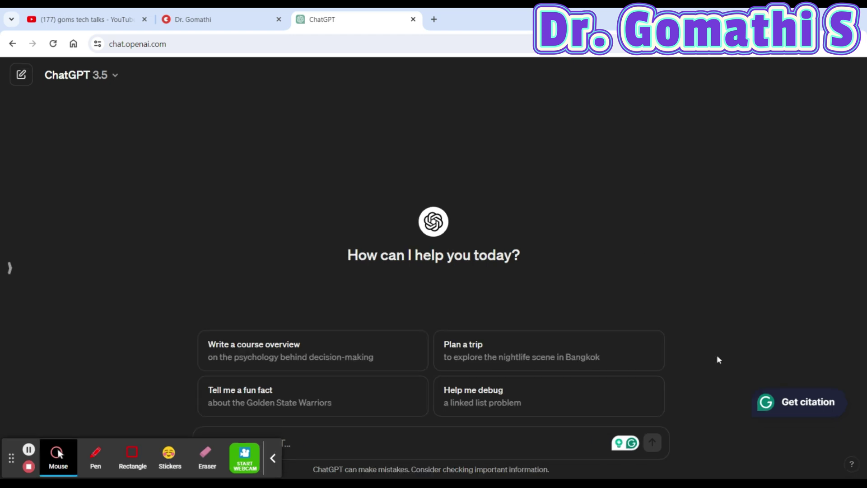
{"action": "key", "text": "ctrl+plus"}
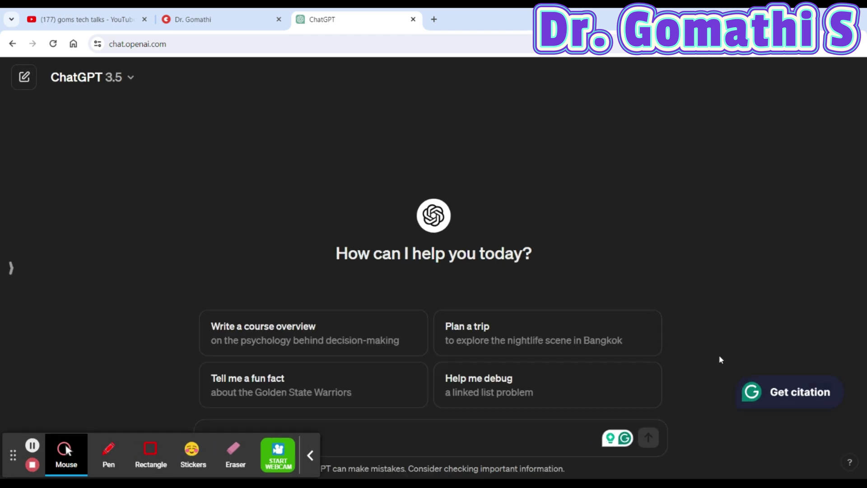
{"action": "left_click", "coordinate": [311, 466]}
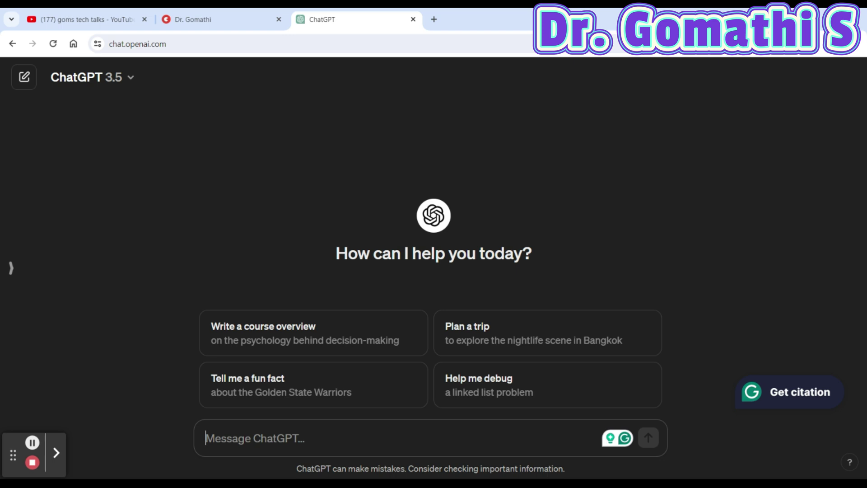
Send ChatGPT the prompt "Find a research topic for a PhD in the area of computer science".
{"action": "type", "text": "Fin"}
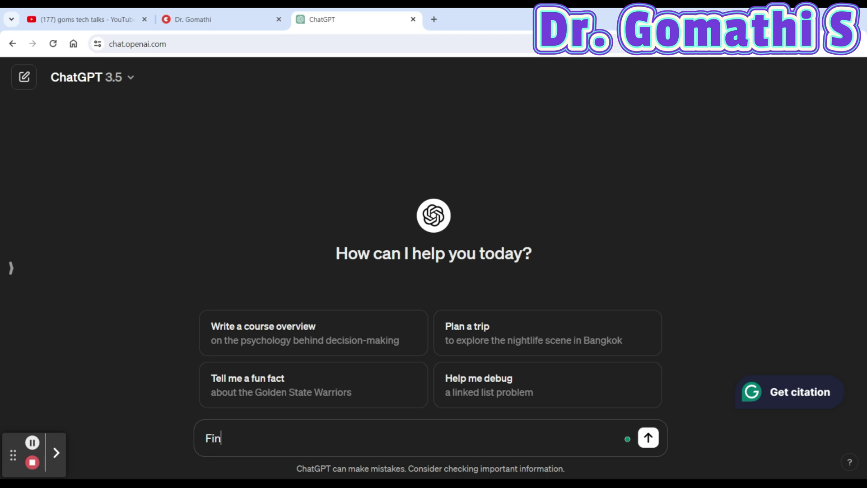
{"action": "type", "text": "d a research "}
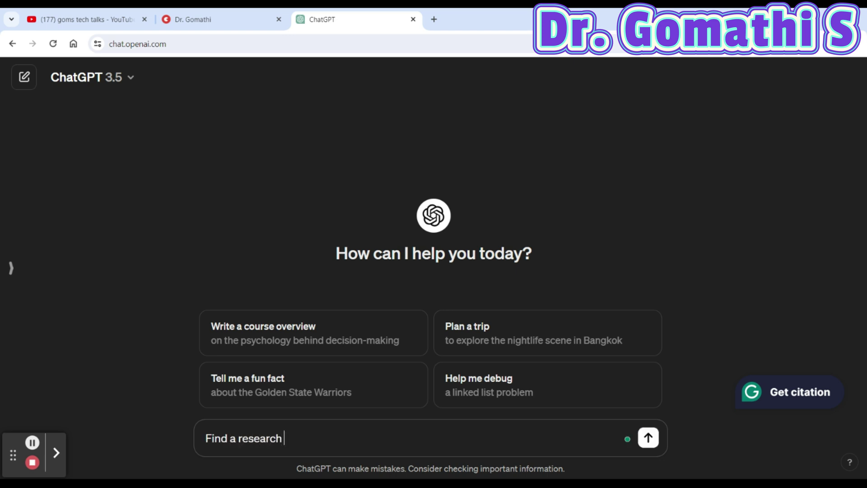
{"action": "type", "text": "topic for"}
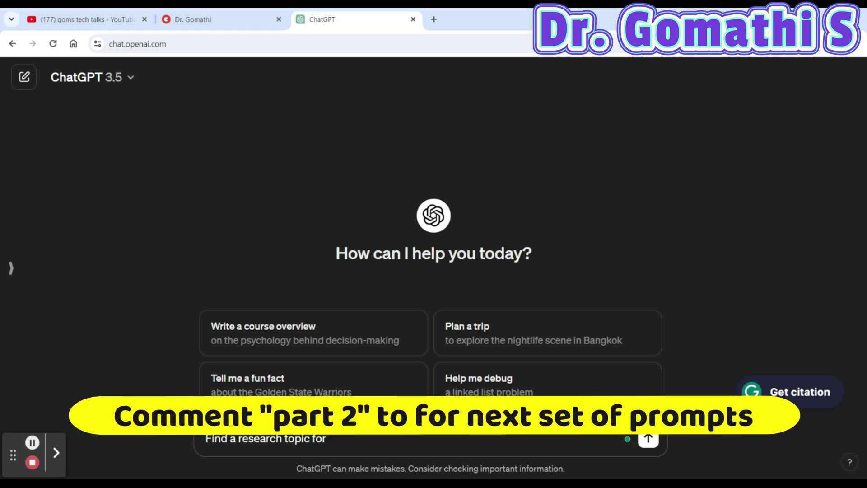
{"action": "type", "text": " a PhD"}
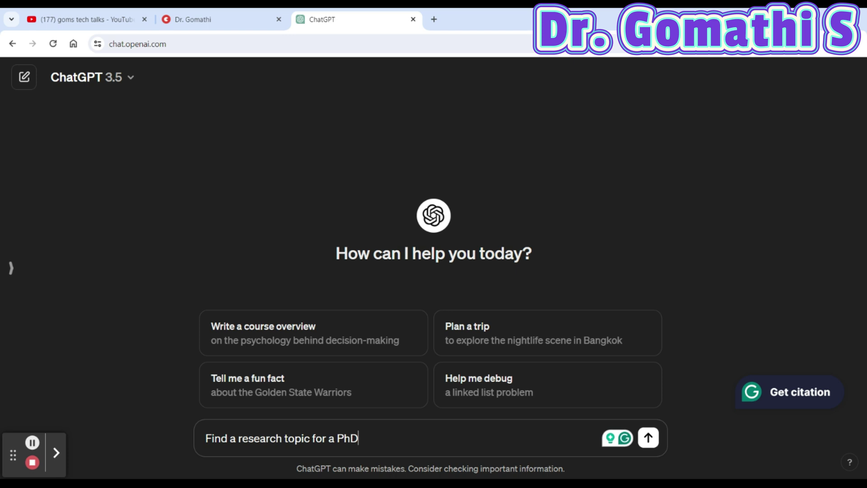
{"action": "type", "text": "in the "}
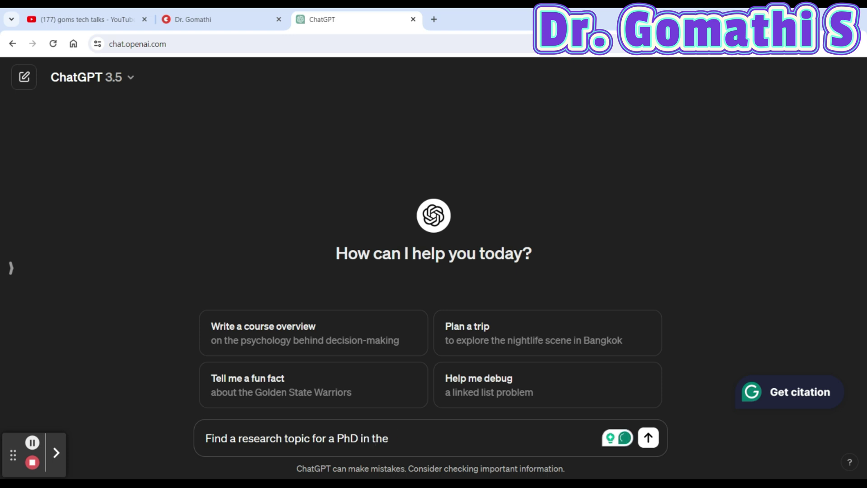
{"action": "type", "text": "area of "}
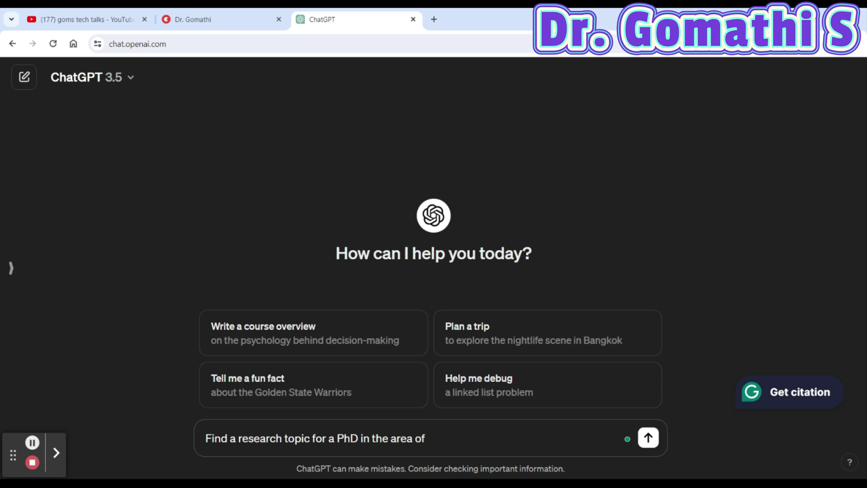
{"action": "type", "text": "computer science"}
{"action": "key", "text": "Return"}
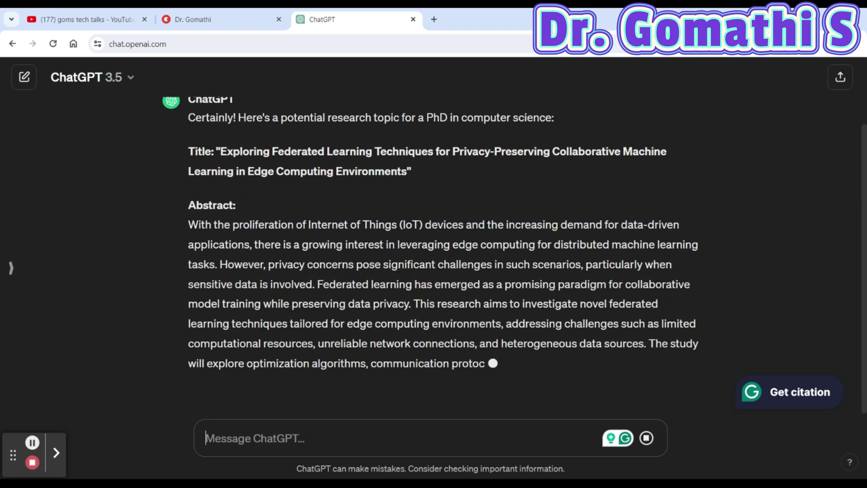
Review the suggested PhD research title and its abstract, highlighting the title text while reading.
{"action": "scroll", "coordinate": [224, 246], "scroll_direction": "up", "scroll_amount": 5}
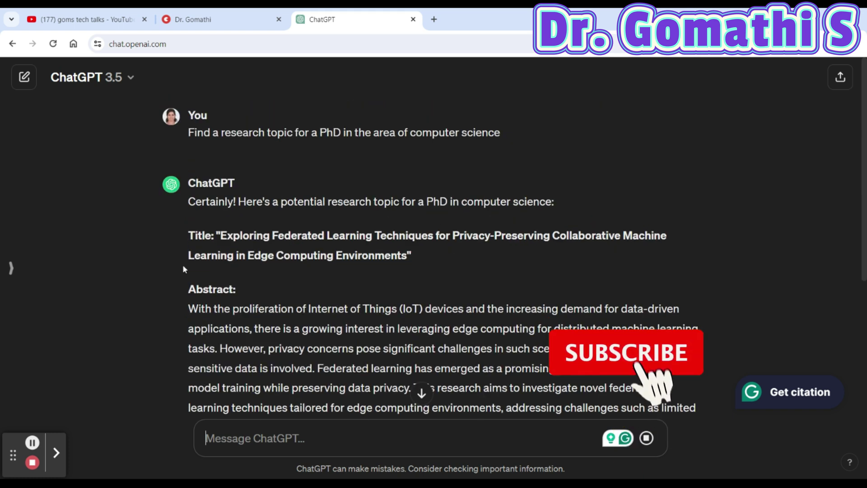
{"action": "left_click_drag", "start_coordinate": [223, 242], "coordinate": [401, 255]}
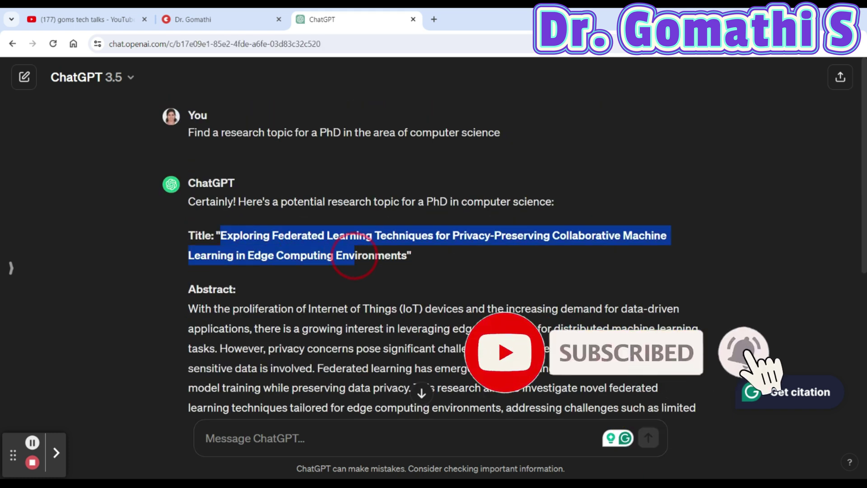
{"action": "scroll", "coordinate": [563, 284], "scroll_direction": "down", "scroll_amount": 5}
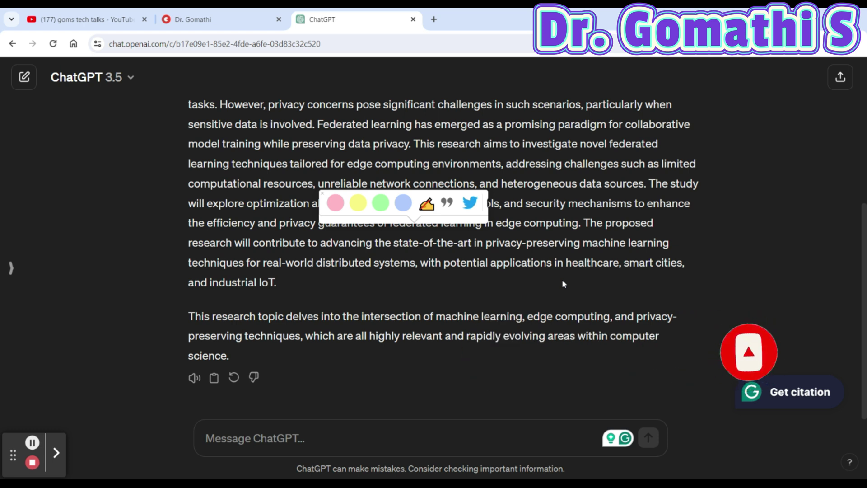
{"action": "scroll", "coordinate": [563, 284], "scroll_direction": "up", "scroll_amount": 5}
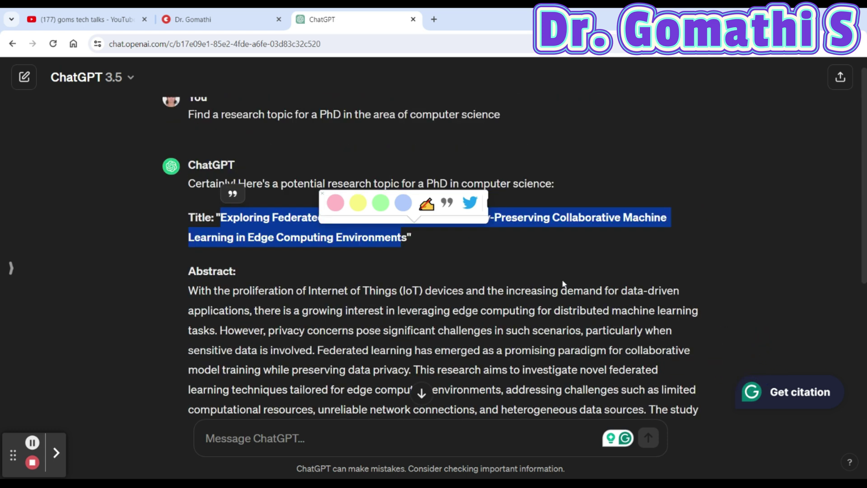
{"action": "left_click", "coordinate": [435, 305]}
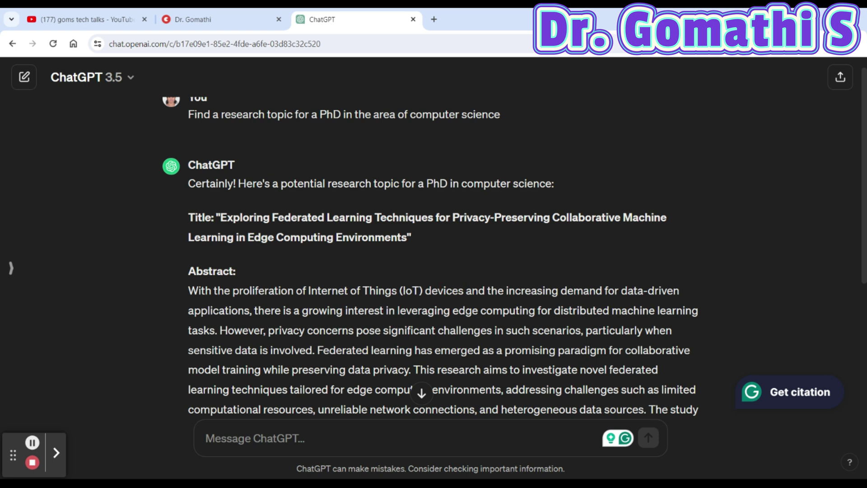
{"action": "left_click_drag", "start_coordinate": [221, 217], "coordinate": [414, 244]}
Send the follow-up prompt "I need top 5 ideas or topics for my research in computer science".
{"action": "type", "text": "I need "}
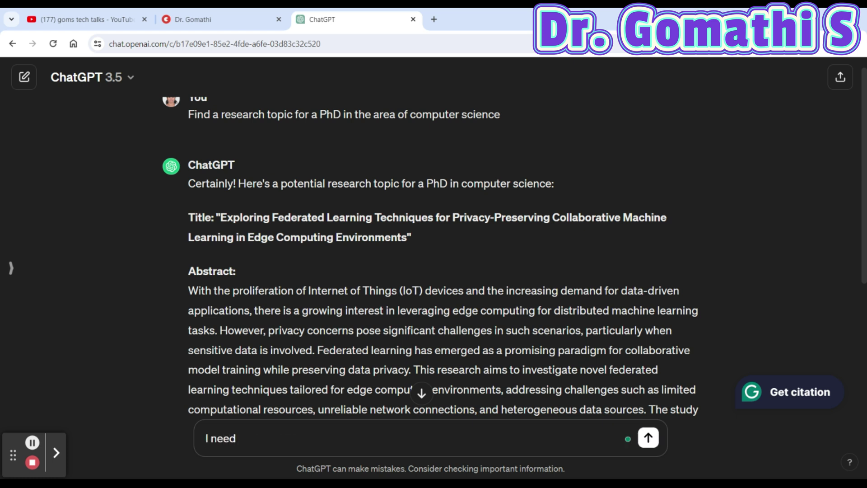
{"action": "type", "text": "top 5 ideas o"}
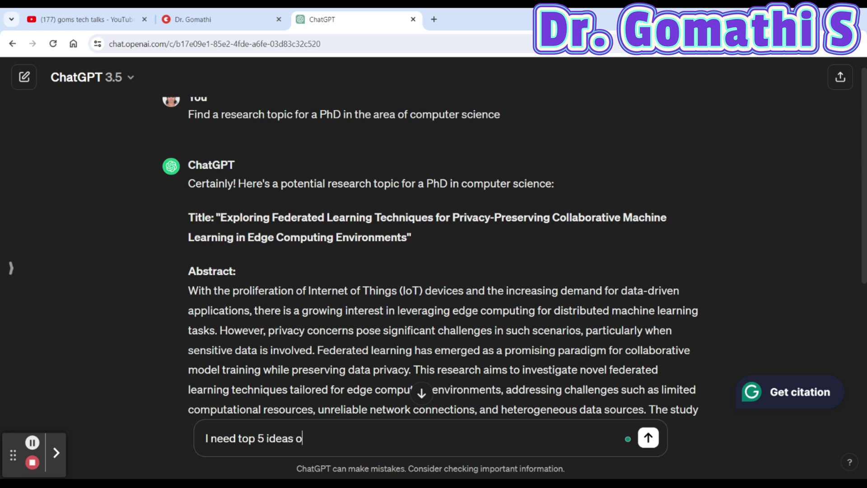
{"action": "type", "text": "r topics for my research "}
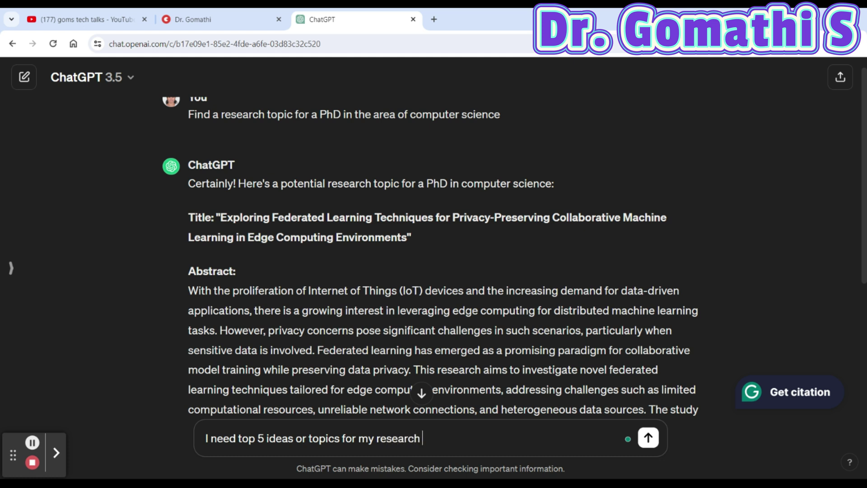
{"action": "type", "text": "in comp"}
{"action": "key", "text": "BackSpace"}
{"action": "key", "text": "BackSpace"}
{"action": "key", "text": "BackSpace"}
{"action": "key", "text": "BackSpace"}
{"action": "type", "text": "ci"}
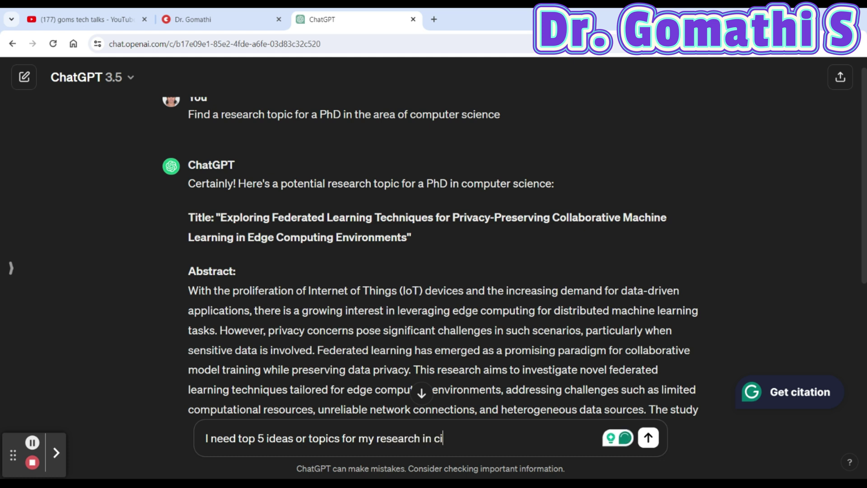
{"action": "key", "text": "BackSpace"}
{"action": "type", "text": "omputer sc"}
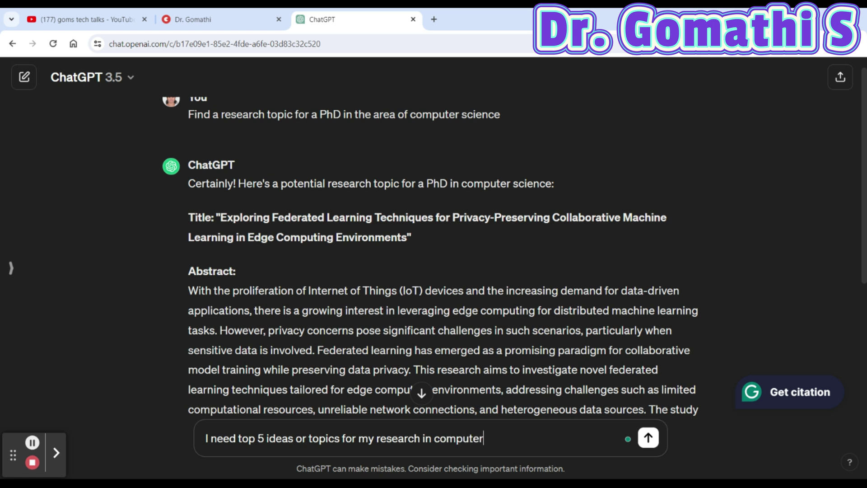
{"action": "key", "text": "BackSpace"}
{"action": "type", "text": "cience"}
{"action": "key", "text": "Return"}
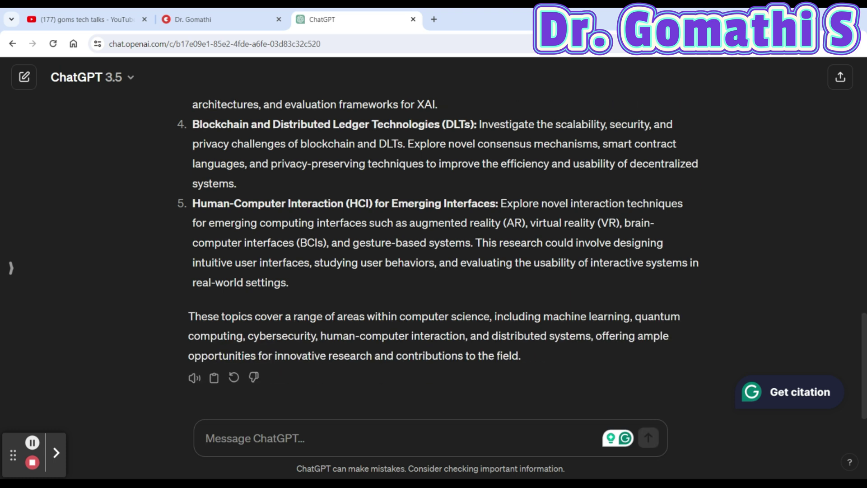
Copy the first suggested topic title, "Adversarial Machine Learning for Robustness and Security", from the reply.
{"action": "scroll", "coordinate": [434, 253], "scroll_direction": "up", "scroll_amount": 8}
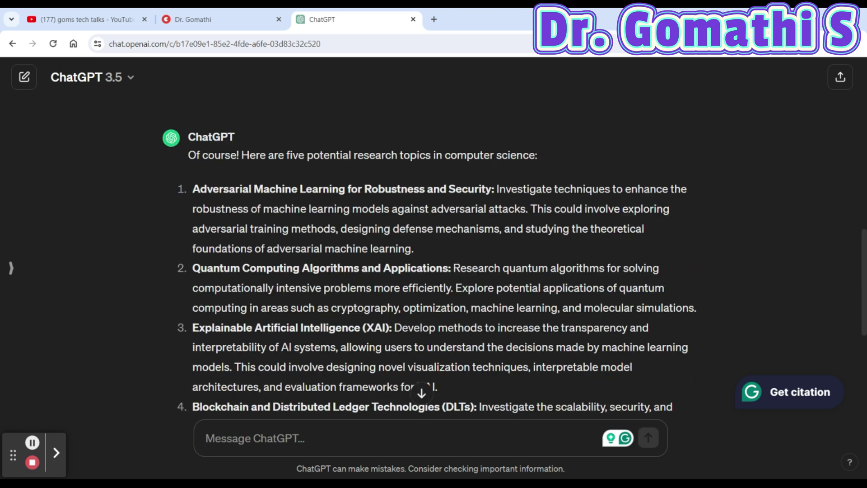
{"action": "left_click_drag", "start_coordinate": [193, 246], "coordinate": [493, 250]}
{"action": "key", "text": "ctrl+c"}
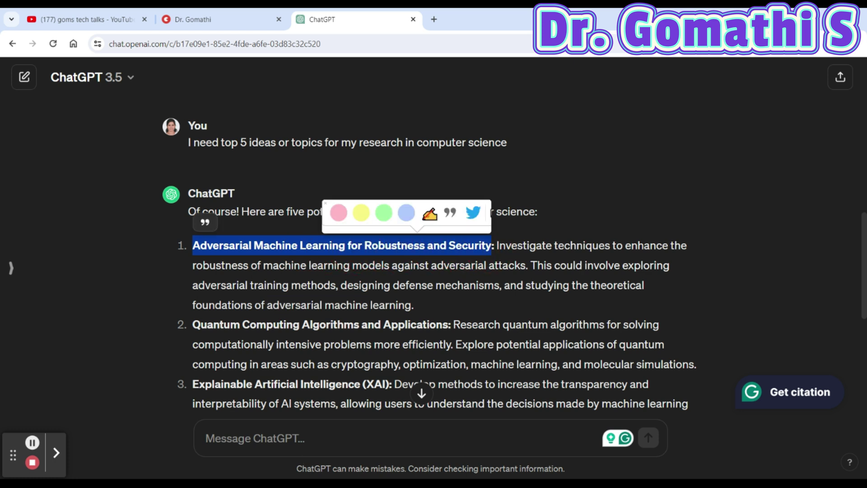
Draft the prompt: Write a detailed proposal on the research topic "Adversarial Machine Learning for Robustness and Security", with the topic title in quotation marks.
{"action": "left_click", "coordinate": [206, 439]}
{"action": "type", "text": "W"}
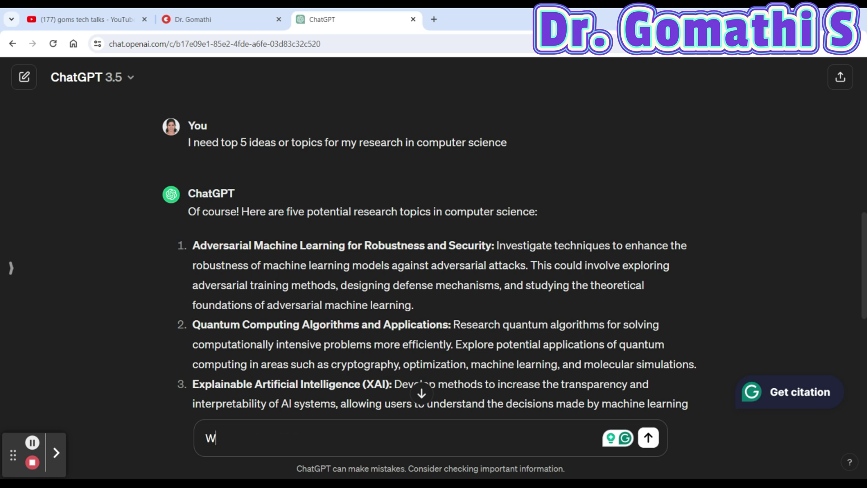
{"action": "type", "text": "rite a detail"}
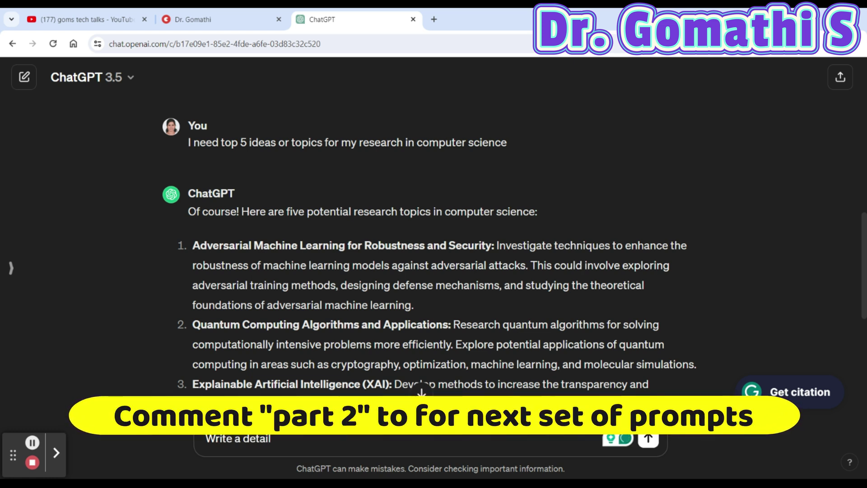
{"action": "type", "text": "ed proposal"}
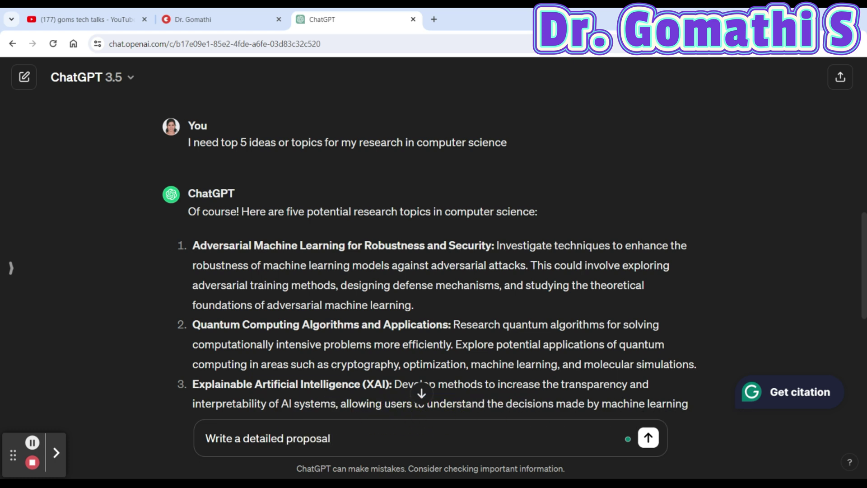
{"action": "type", "text": " i"}
{"action": "type", "text": "n the "}
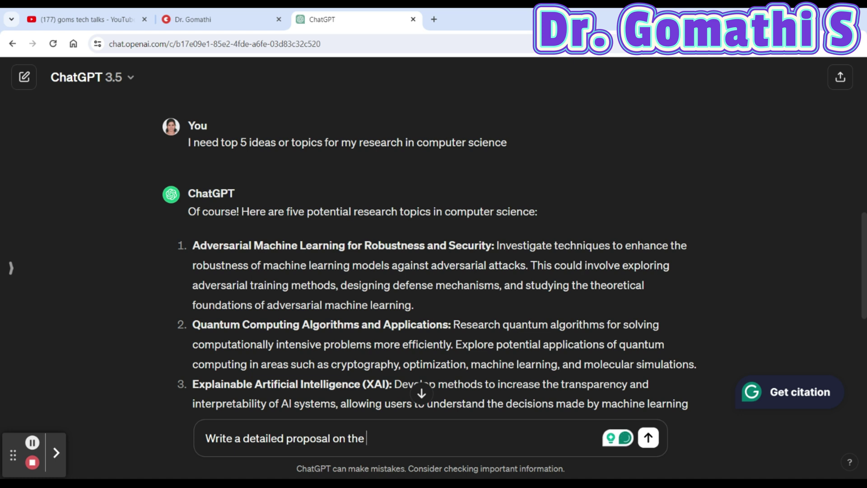
{"action": "type", "text": "res"}
{"action": "type", "text": "rch topic"}
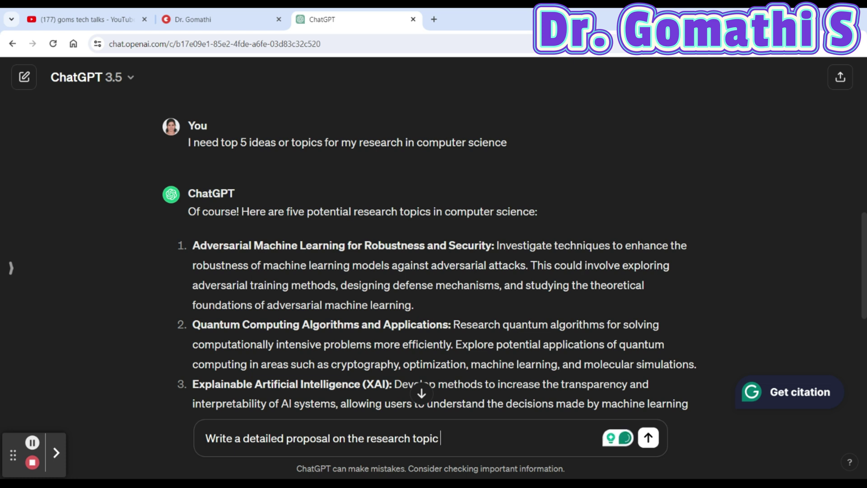
{"action": "key", "text": "ctrl+v"}
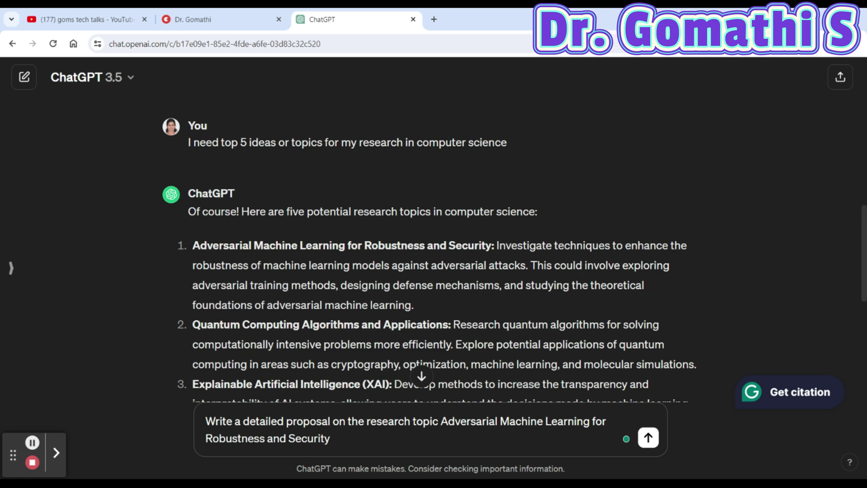
{"action": "left_click", "coordinate": [441, 422]}
{"action": "type", "text": "\""}
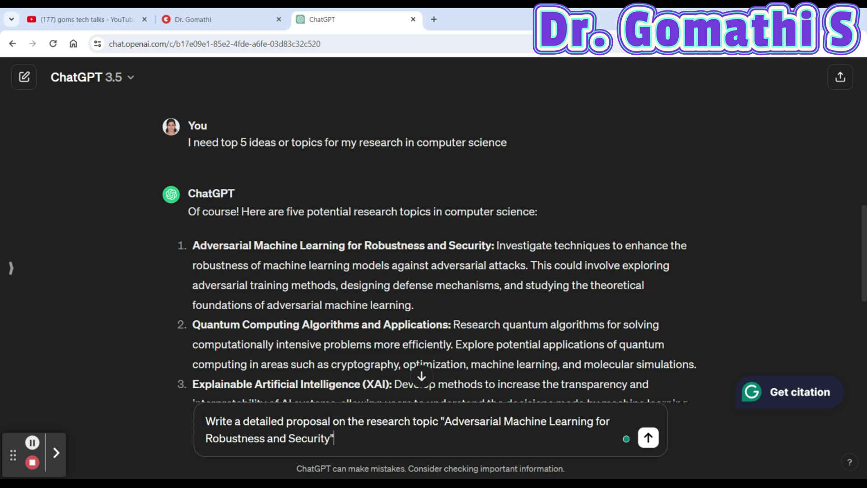
Append "Make sure it is plagiarism free." to the proposal prompt, with the suggested correction for "plagiarism free" applied, and send it.
{"action": "type", "text": " . Make "}
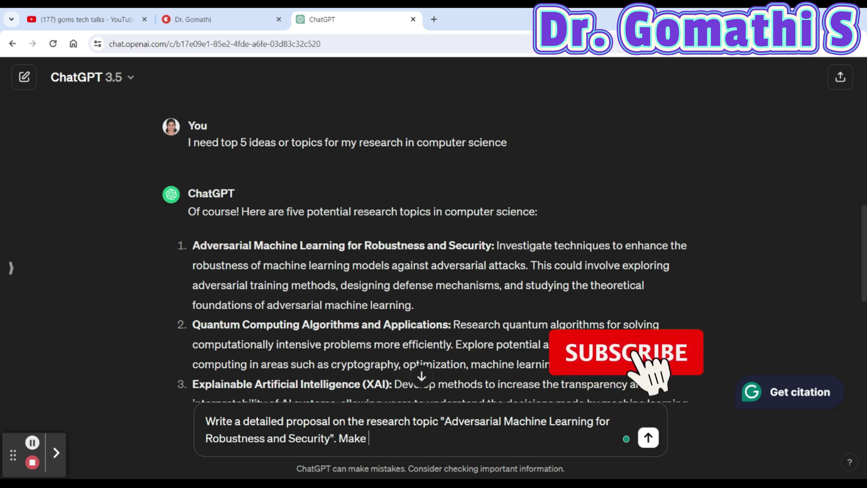
{"action": "type", "text": "sure it is pla"}
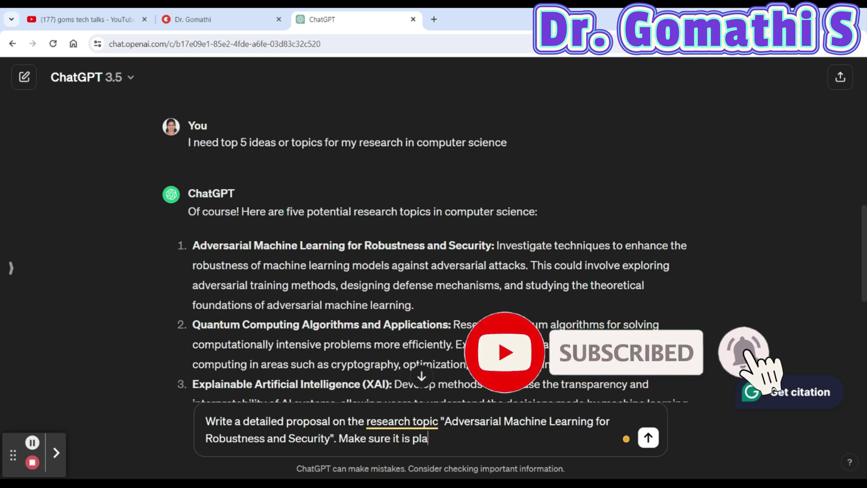
{"action": "type", "text": "giarism free."}
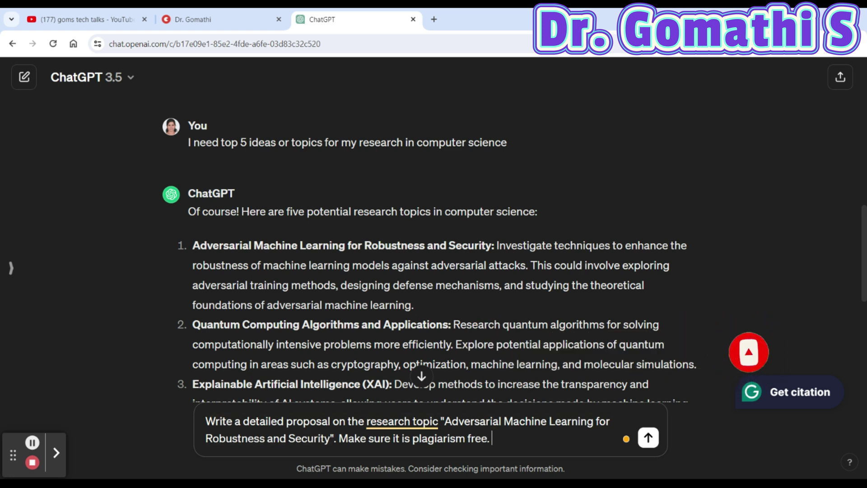
{"action": "left_click", "coordinate": [508, 445]}
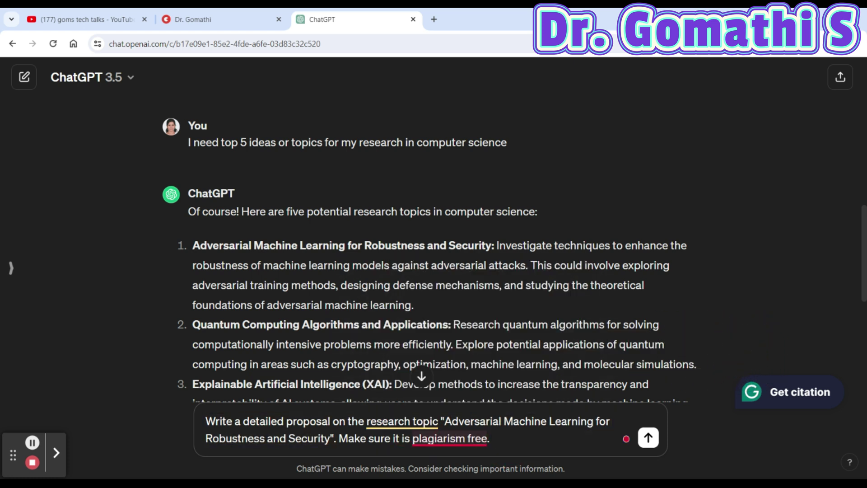
{"action": "left_click", "coordinate": [449, 438]}
{"action": "left_click", "coordinate": [465, 366]}
{"action": "left_click", "coordinate": [649, 438]}
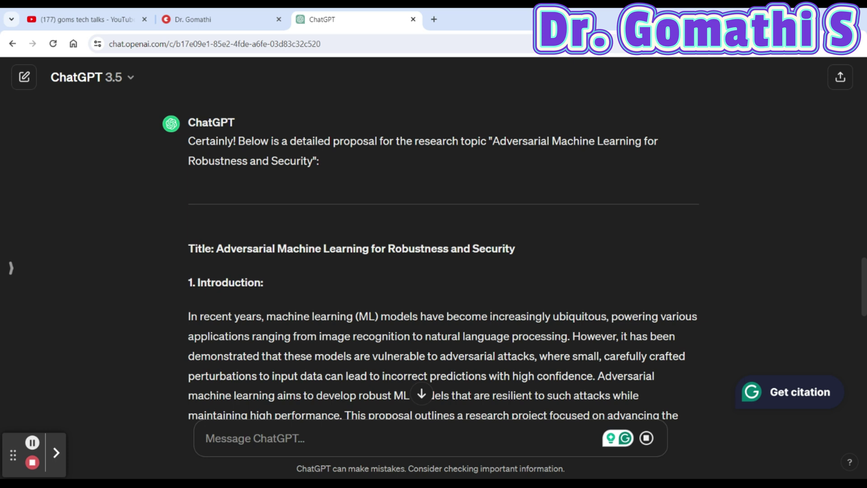
Look through the generated proposal and send the prompt "Identify gaps in the literature on Adversarial Machine Learning for Robustness and Security".
{"action": "scroll", "coordinate": [503, 295], "scroll_direction": "down", "scroll_amount": 10}
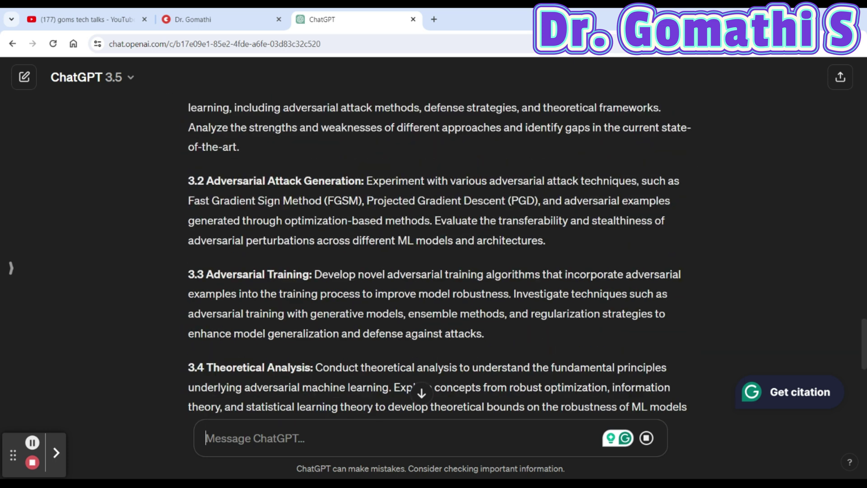
{"action": "scroll", "coordinate": [507, 294], "scroll_direction": "down", "scroll_amount": 10}
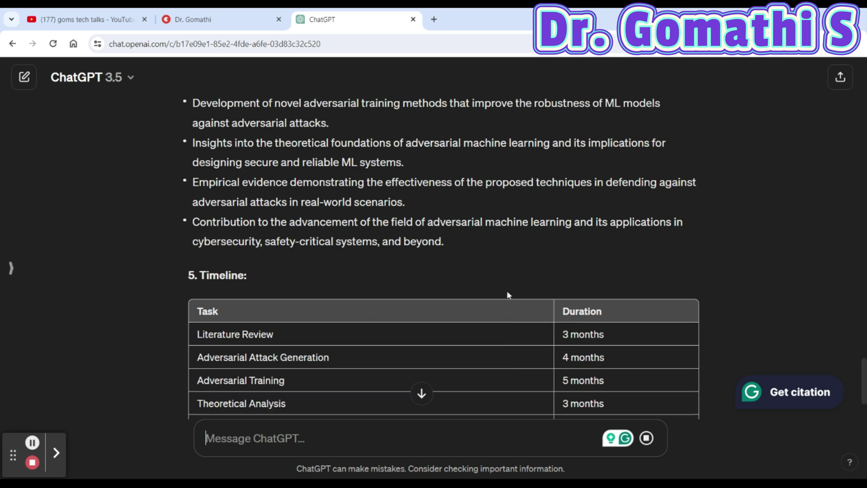
{"action": "scroll", "coordinate": [507, 294], "scroll_direction": "down", "scroll_amount": 4}
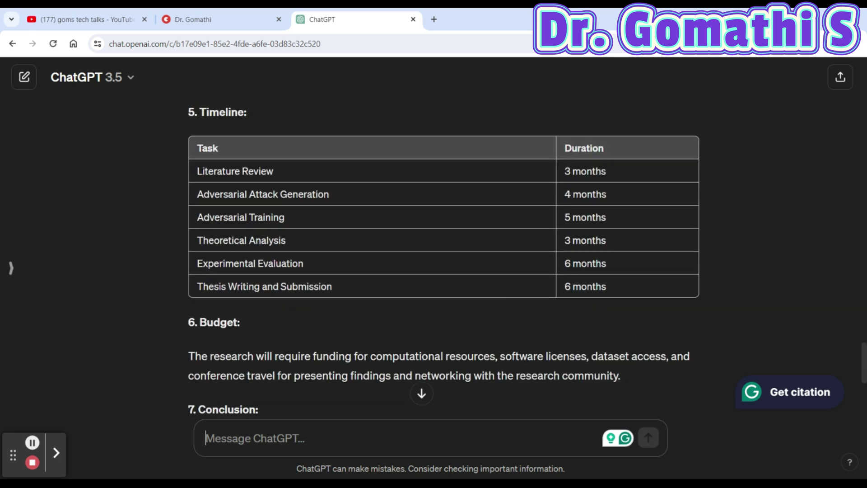
{"action": "scroll", "coordinate": [507, 293], "scroll_direction": "down", "scroll_amount": 6}
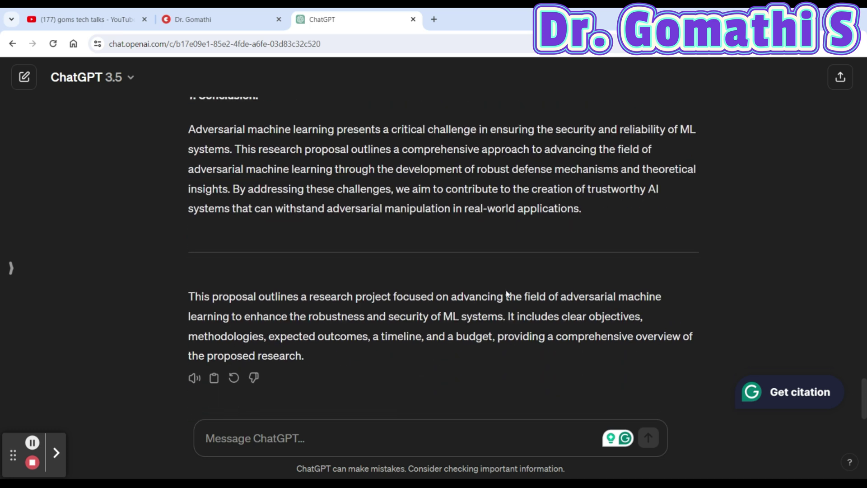
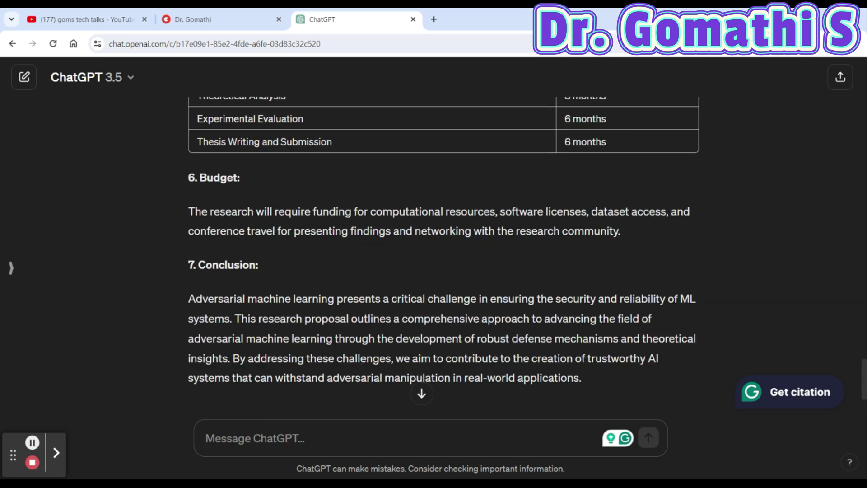
{"action": "type", "text": "Ident"}
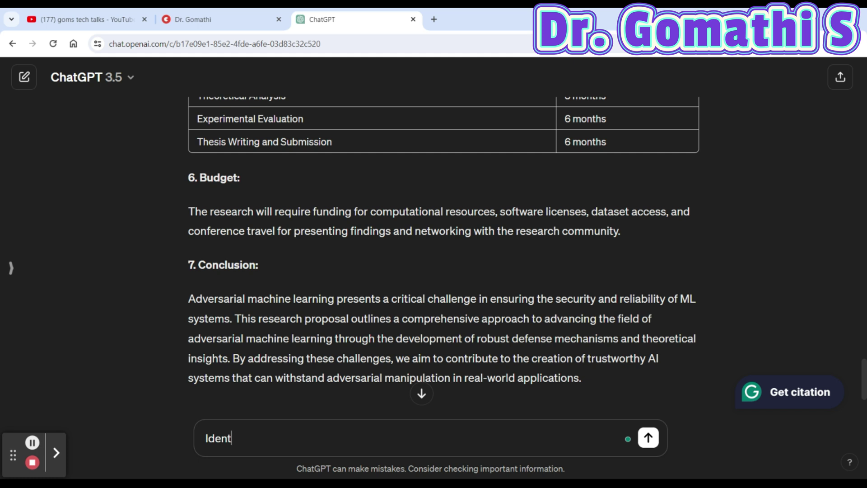
{"action": "type", "text": "ify gaps in the"}
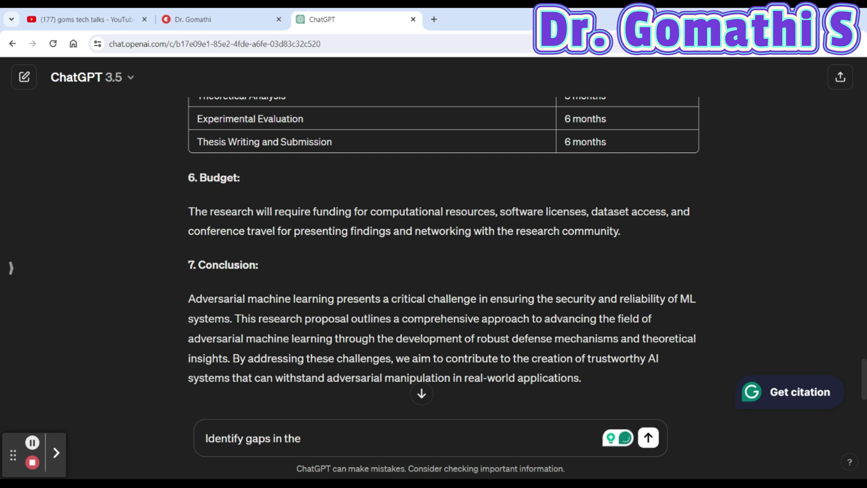
{"action": "type", "text": " literatu"}
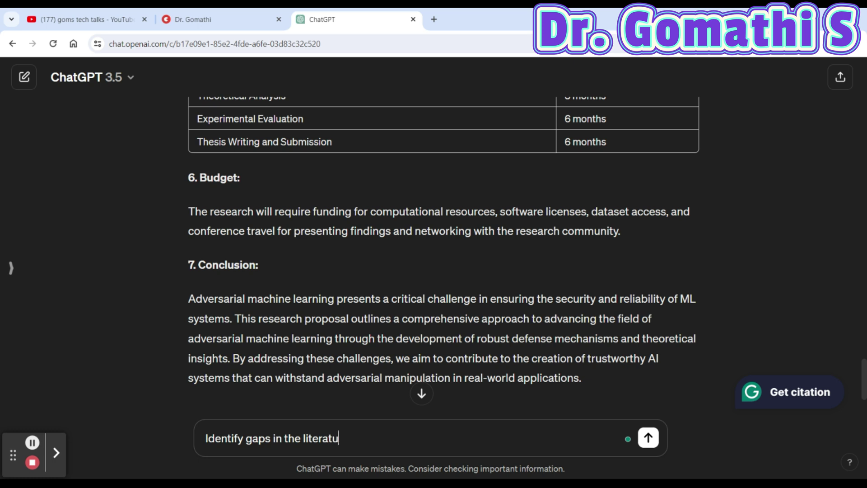
{"action": "type", "text": "re on"}
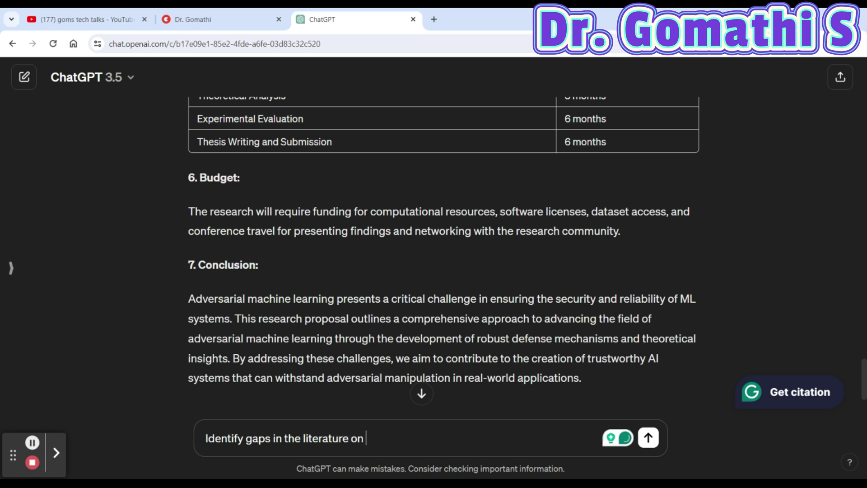
{"action": "type", "text": "Adversarial Machine Learning for Robustness and Security"}
{"action": "key", "text": "Return"}
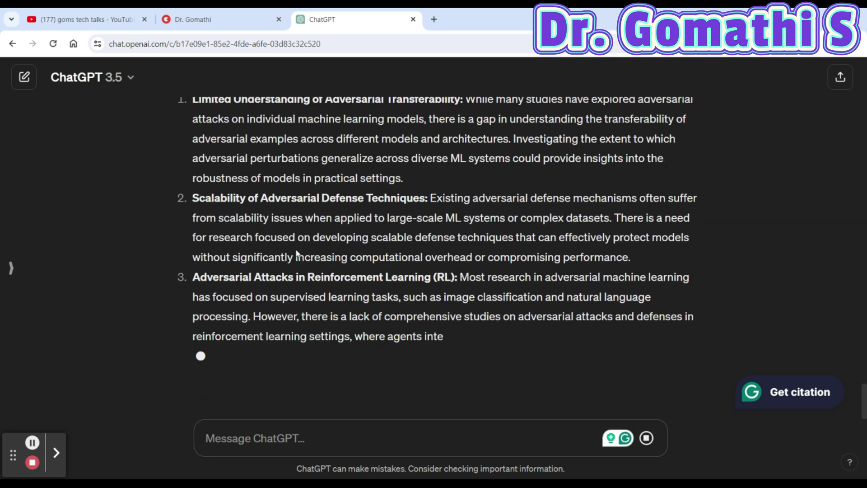
Send the prompt "Generate 10 academic research question about Adversarial Machine Learning for Robustness and Security", correcting the misspelled word "research".
{"action": "scroll", "coordinate": [434, 253], "scroll_direction": "up", "scroll_amount": 4}
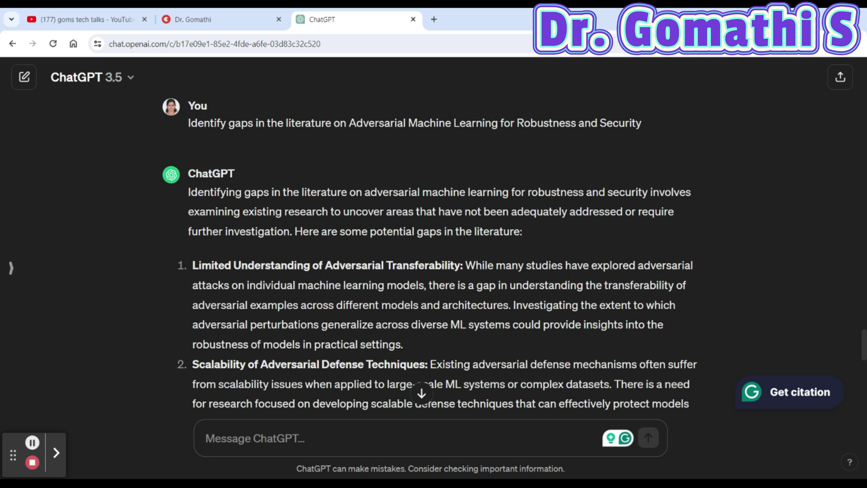
{"action": "left_click", "coordinate": [270, 434]}
{"action": "type", "text": "Generate 10 academic researdh"}
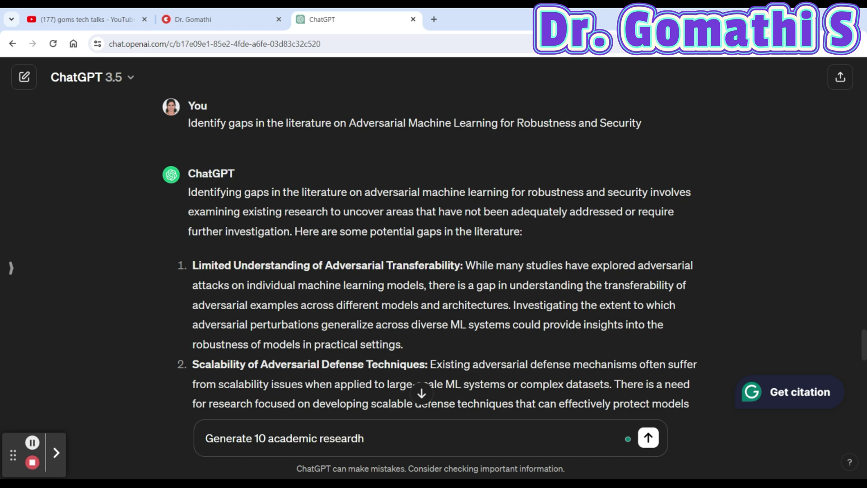
{"action": "key", "text": "BackSpace"}
{"action": "key", "text": "BackSpace"}
{"action": "key", "text": "BackSpace"}
{"action": "type", "text": "ch question about"}
{"action": "type", "text": "Adversarial Machine Learning for Robustness and Security"}
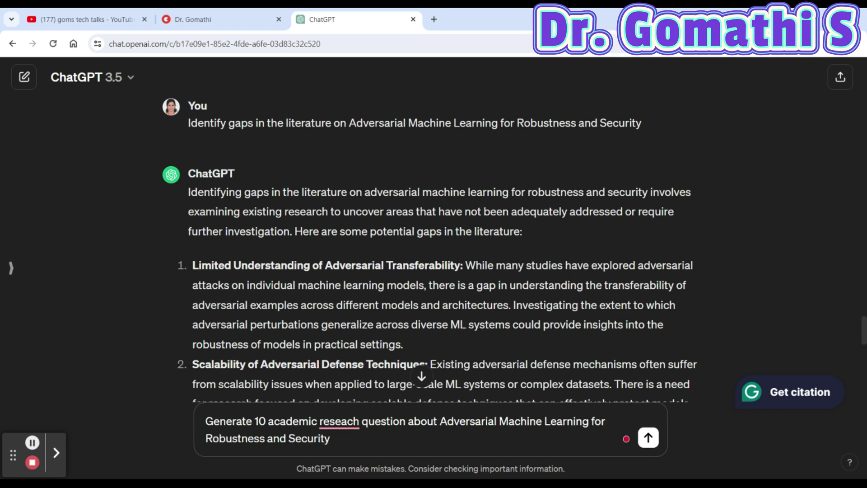
{"action": "left_click", "coordinate": [345, 328]}
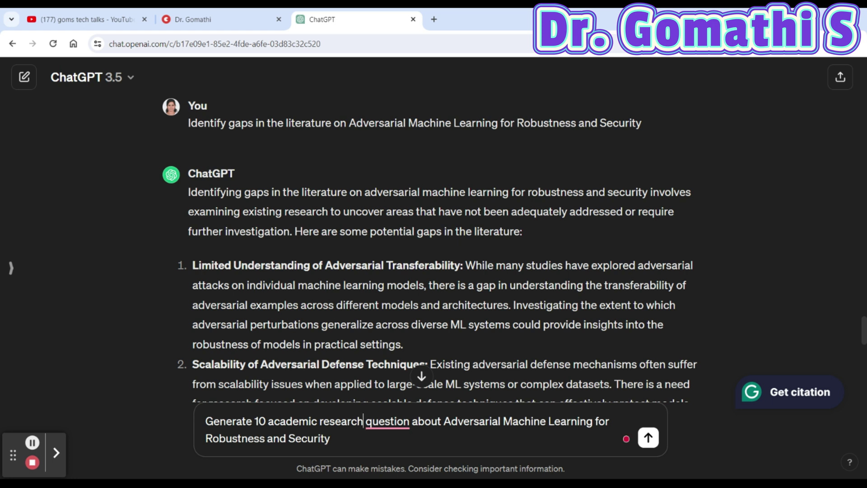
{"action": "key", "text": "Return"}
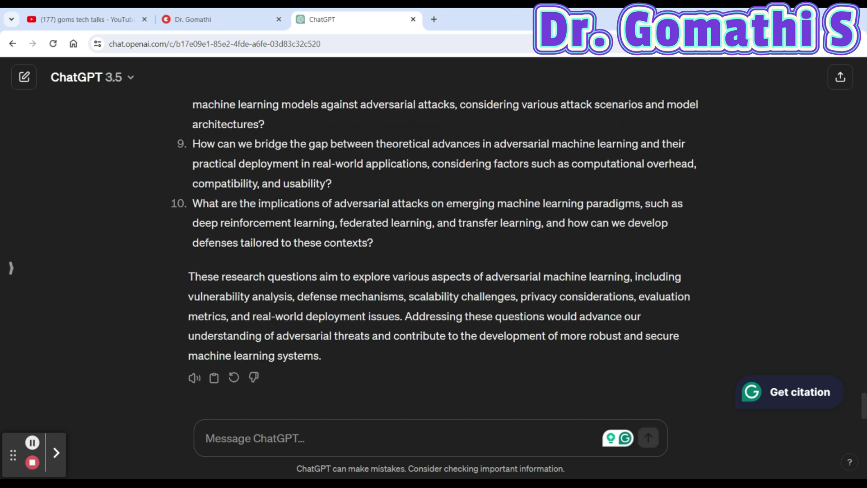
Read through the research questions and send "Identify potential areas for future research in the context of Adversarial Machine Learning for Robustness and Security".
{"action": "scroll", "coordinate": [26, 194], "scroll_direction": "up", "scroll_amount": 10}
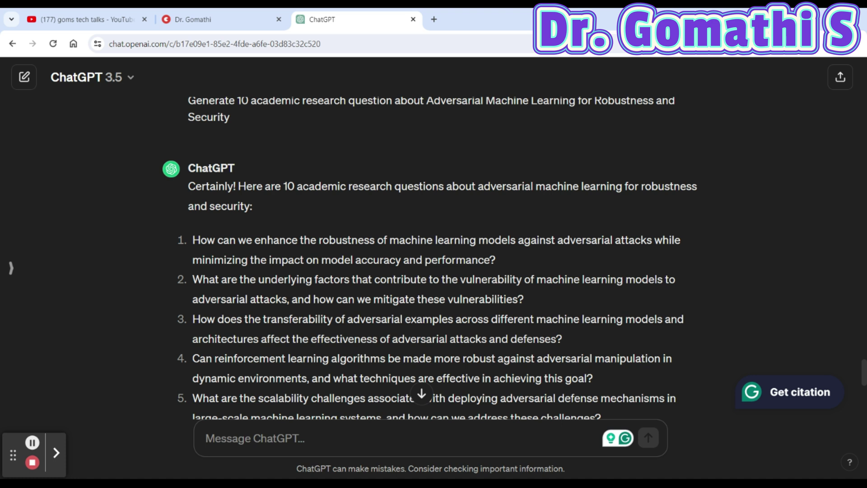
{"action": "scroll", "coordinate": [430, 258], "scroll_direction": "down", "scroll_amount": 6}
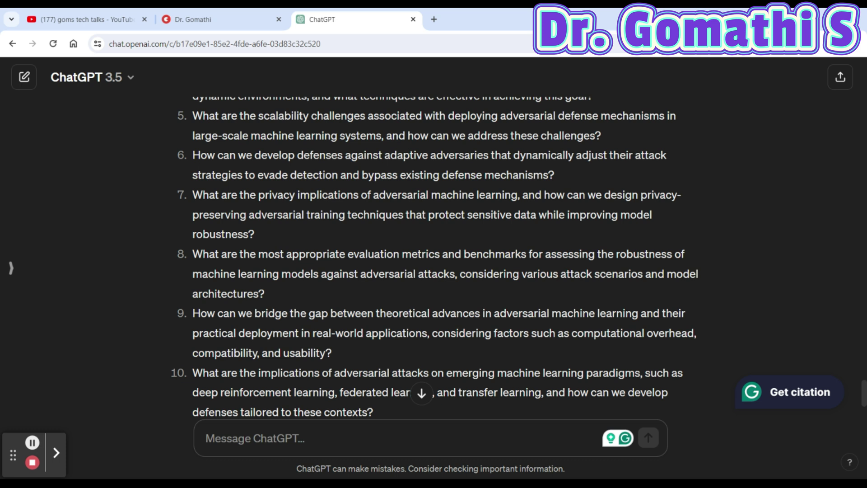
{"action": "type", "text": "Identify potential ar"}
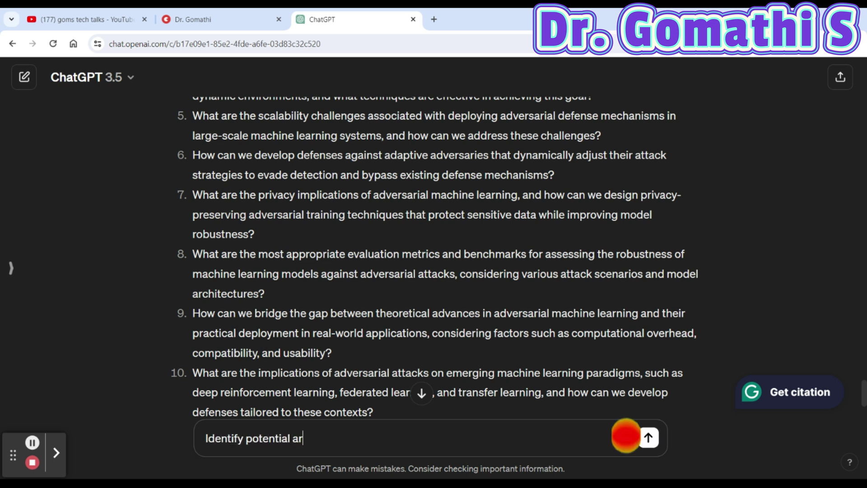
{"action": "type", "text": "eas for"}
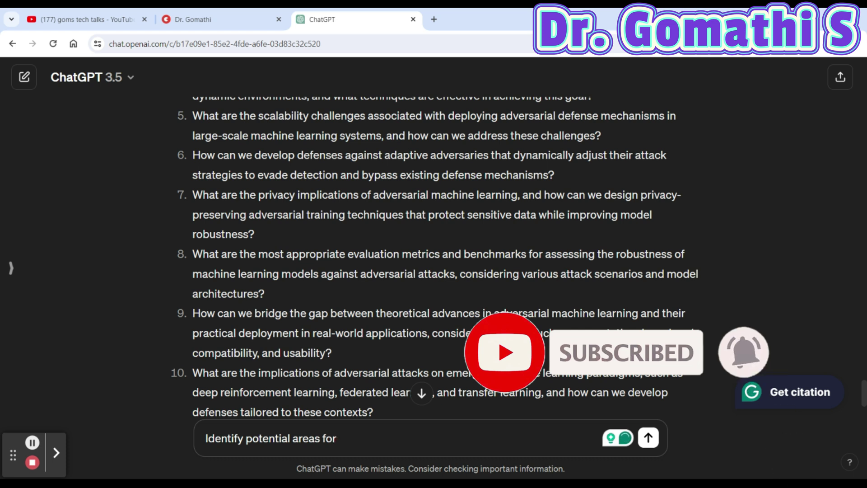
{"action": "type", "text": " fu"}
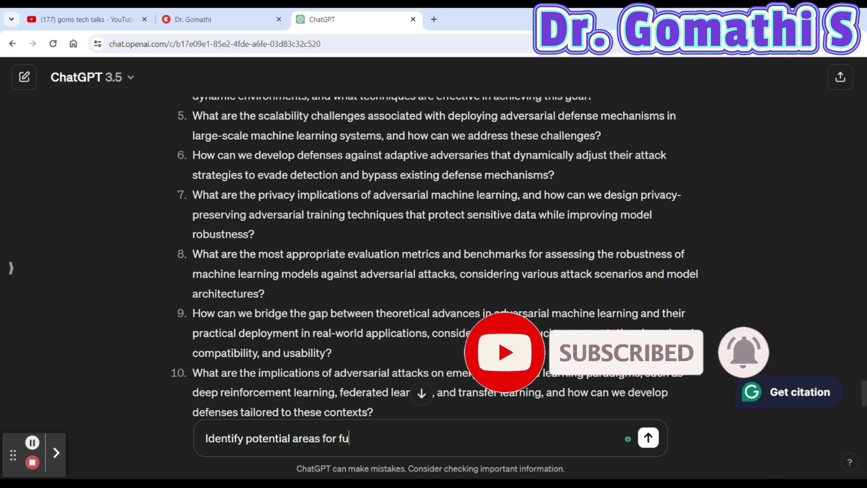
{"action": "type", "text": "ture research "}
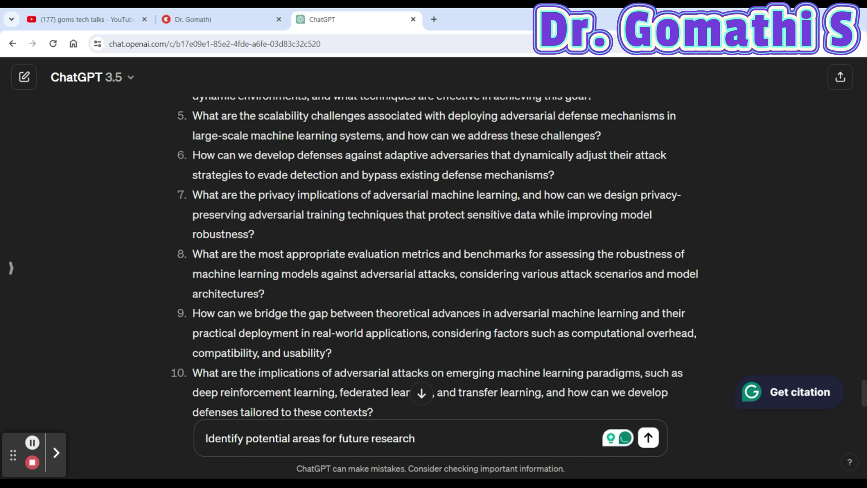
{"action": "type", "text": "in the context of"}
{"action": "type", "text": "Adversarial Machine Learning for Robustness and Security"}
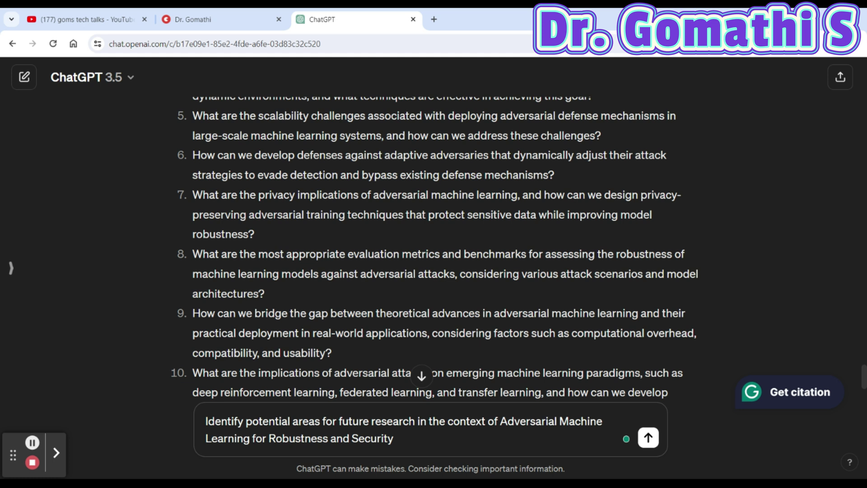
{"action": "key", "text": "Return"}
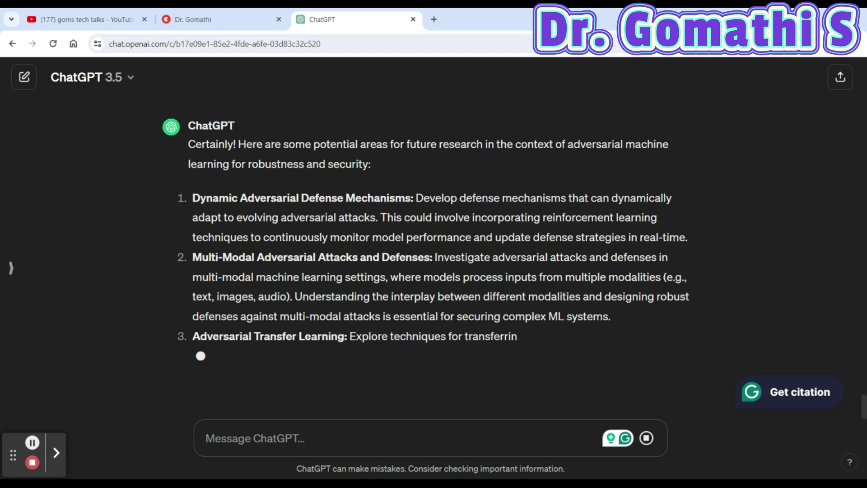
Look through the future research areas and write the prompt "Suggest 5 titles for the following abstract" without sending it.
{"action": "scroll", "coordinate": [391, 370], "scroll_direction": "up", "scroll_amount": 2}
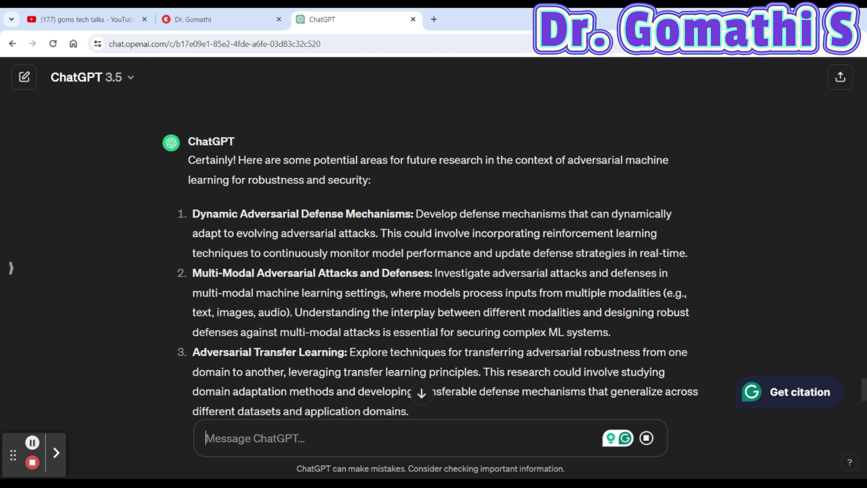
{"action": "scroll", "coordinate": [391, 371], "scroll_direction": "down", "scroll_amount": 4}
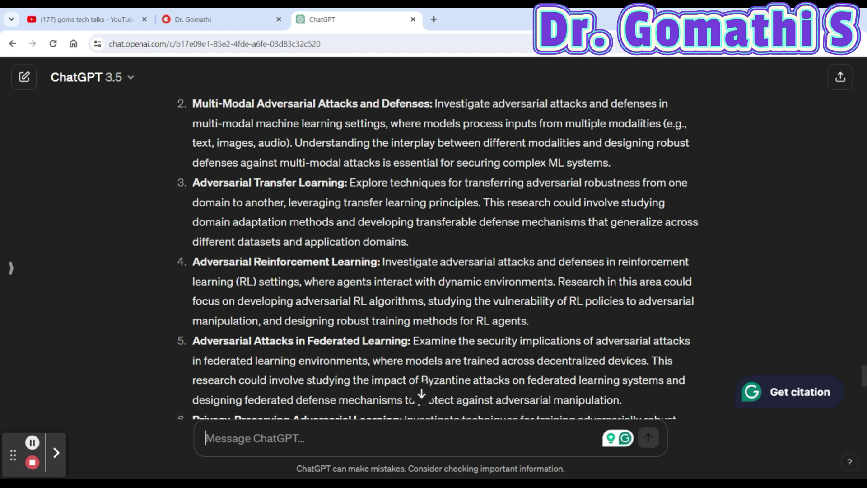
{"action": "type", "text": "Su"}
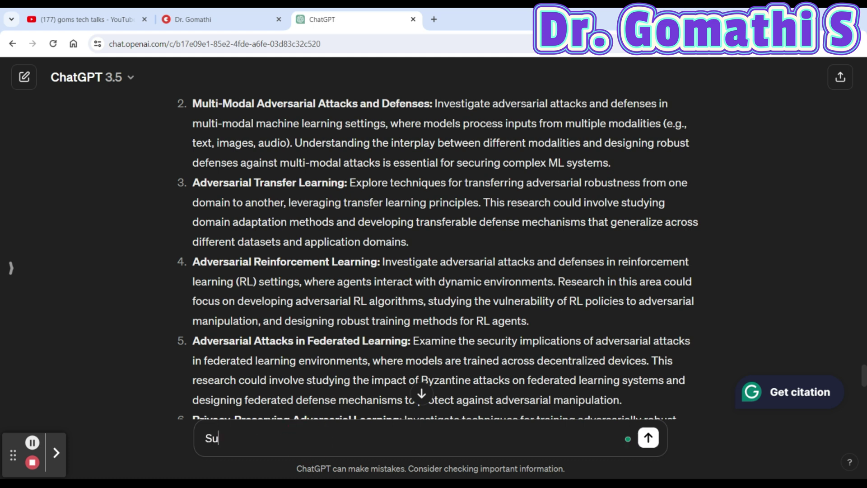
{"action": "type", "text": "ggest 5 title"}
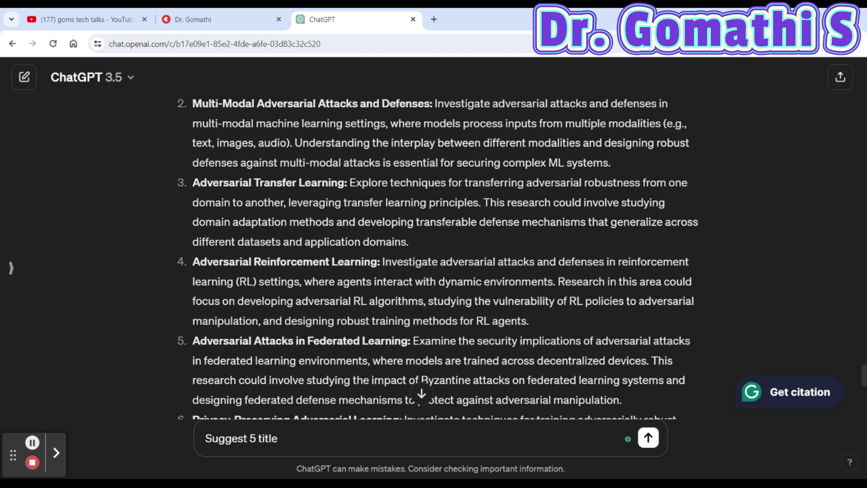
{"action": "type", "text": " s"}
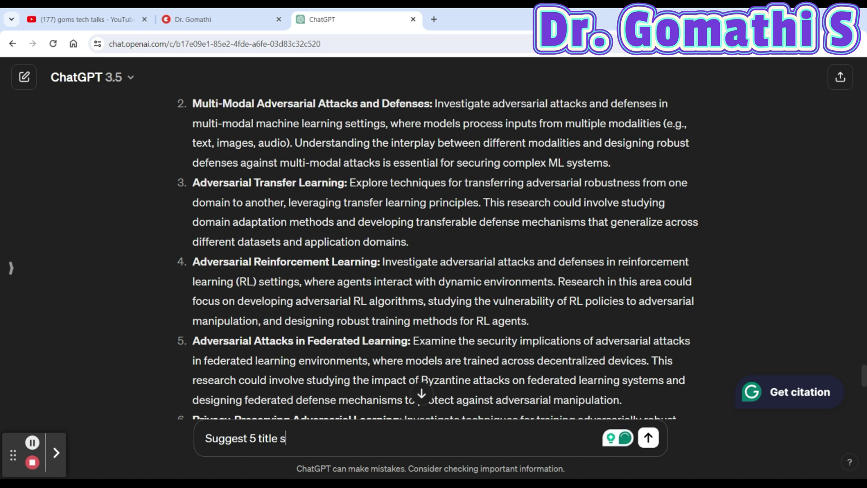
{"action": "key", "text": "BackSpace"}
{"action": "type", "text": "s for the following"}
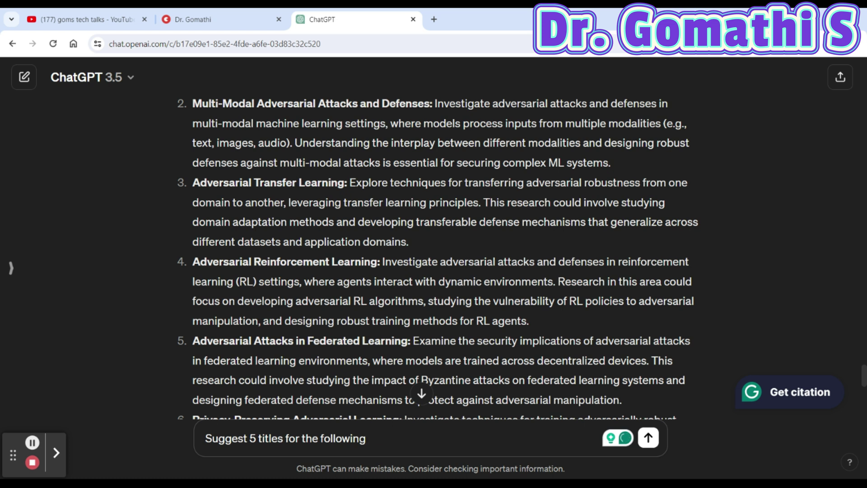
{"action": "type", "text": "abstract"}
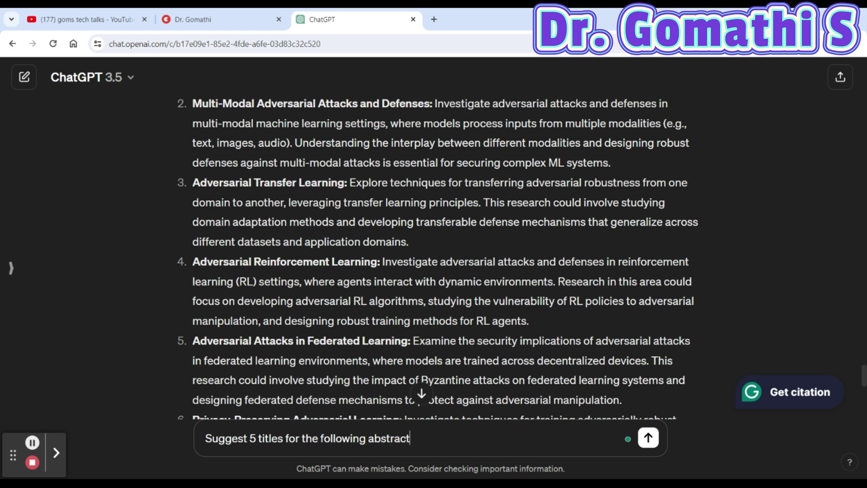
Copy the introduction paragraph of the earlier research proposal, starting "In recent years, machine learning (ML) models".
{"action": "scroll", "coordinate": [434, 253], "scroll_direction": "up", "scroll_amount": 20}
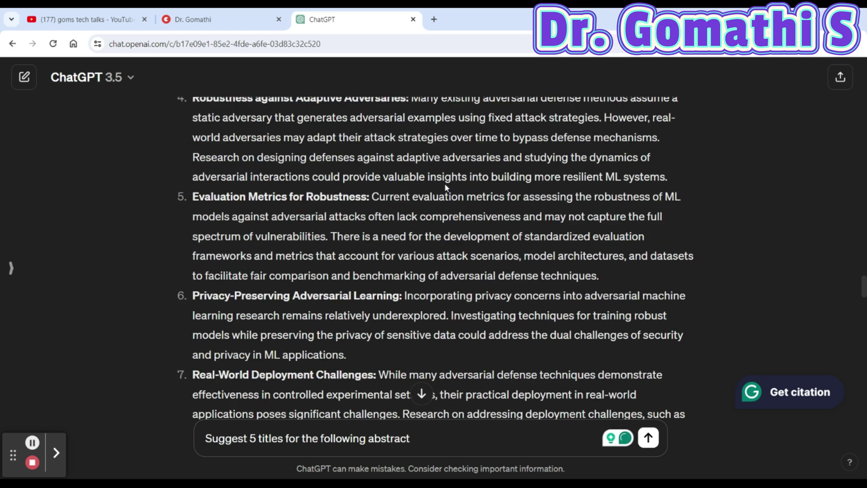
{"action": "scroll", "coordinate": [434, 253], "scroll_direction": "up", "scroll_amount": 20}
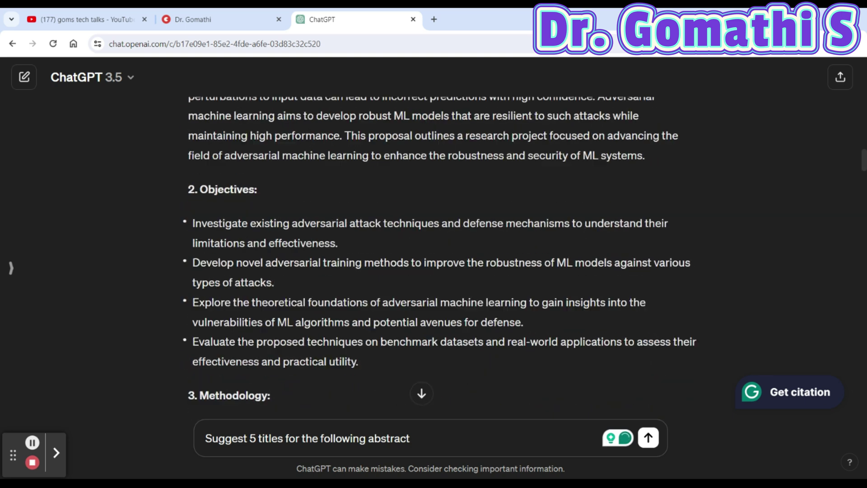
{"action": "left_click_drag", "start_coordinate": [180, 207], "coordinate": [543, 290]}
{"action": "left_click_drag", "start_coordinate": [660, 334], "coordinate": [190, 208]}
{"action": "left_click", "coordinate": [174, 199]}
{"action": "left_click_drag", "start_coordinate": [187, 136], "coordinate": [316, 232]}
{"action": "left_click", "coordinate": [316, 232]}
{"action": "mouse_move", "coordinate": [647, 335]}
{"action": "left_mouse_down"}
{"action": "mouse_move", "coordinate": [253, 232]}
{"action": "mouse_move", "coordinate": [192, 207]}
{"action": "left_mouse_up"}
{"action": "scroll", "coordinate": [192, 207], "scroll_direction": "down", "scroll_amount": 5}
{"action": "scroll", "coordinate": [541, 307], "scroll_direction": "down", "scroll_amount": 10}
{"action": "scroll", "coordinate": [541, 311], "scroll_direction": "down", "scroll_amount": 1}
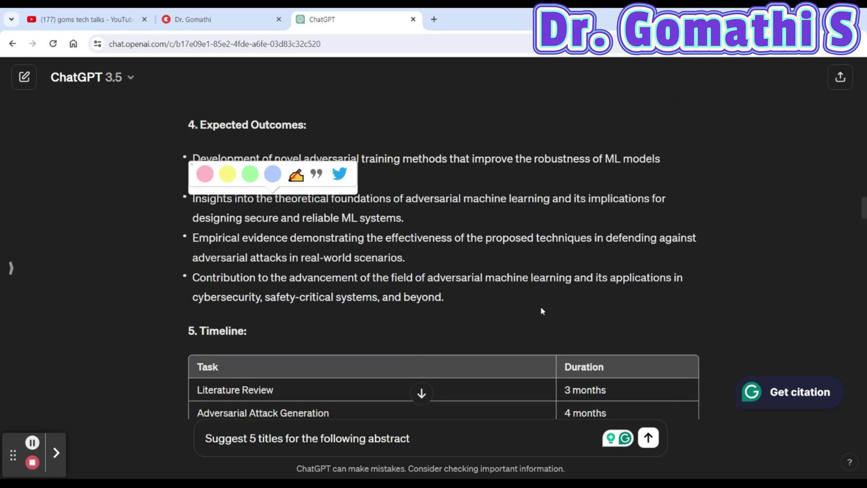
Add the copied introduction paragraph in quotation marks to the title-suggestion prompt and send it.
{"action": "left_click", "coordinate": [433, 436]}
{"action": "type", "text": "\""}
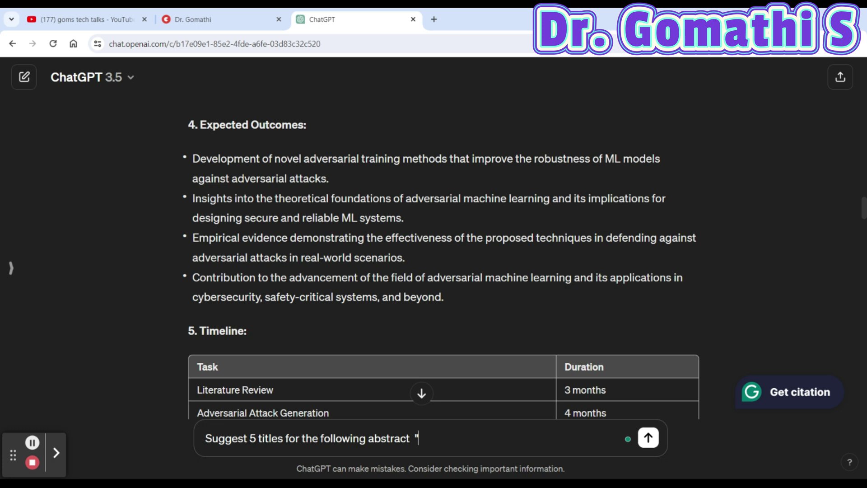
{"action": "key", "text": "ctrl+v"}
{"action": "key", "text": "Return"}
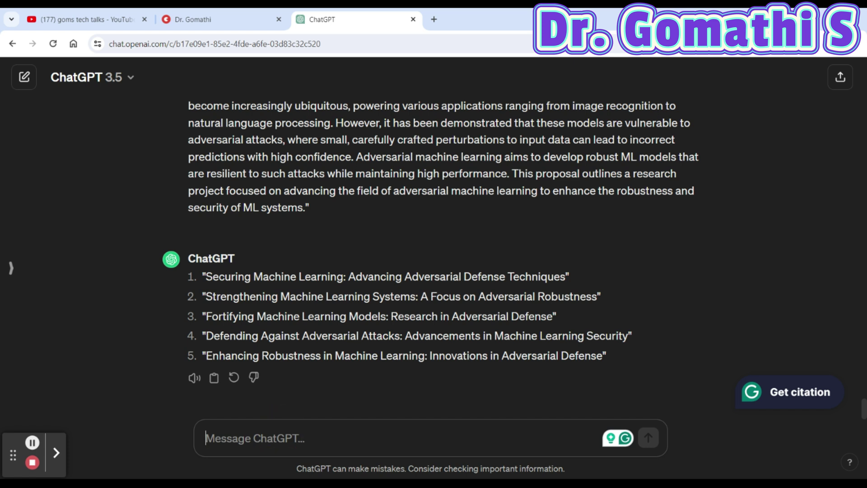
Send the prompt "Provide 5 keywords", removing the trailing word "for" before sending.
{"action": "type", "text": "Provide"}
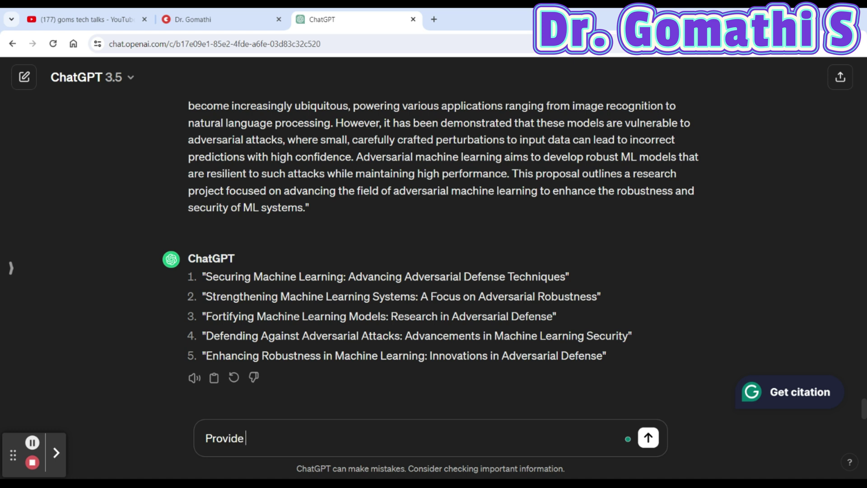
{"action": "type", "text": " 5 keywords for"}
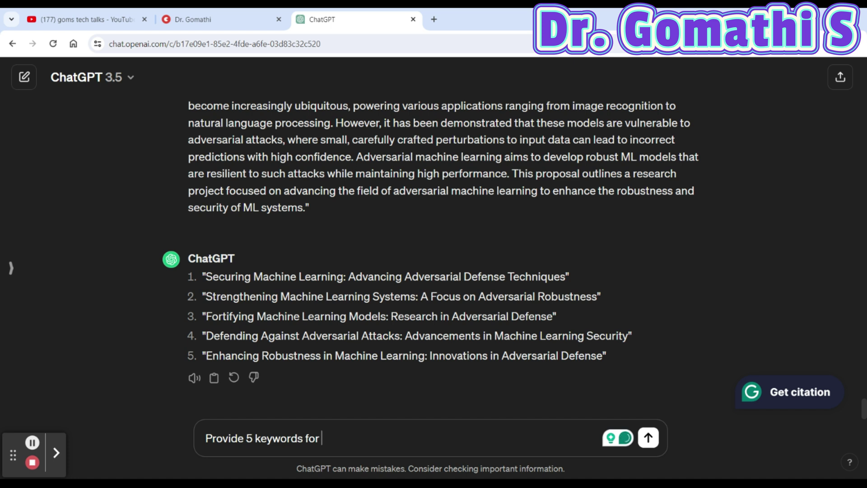
{"action": "key", "text": "BackSpace"}
{"action": "key", "text": "BackSpace"}
{"action": "key", "text": "BackSpace"}
{"action": "key", "text": "BackSpace"}
{"action": "key", "text": "Return"}
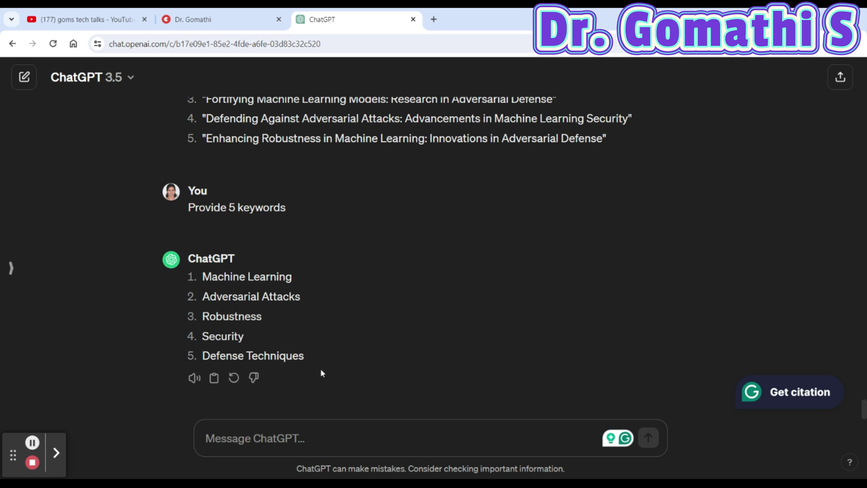
Send the prompt "Provide 5 keywords for" followed by the copied introduction paragraph in quotation marks.
{"action": "type", "text": "Pro"}
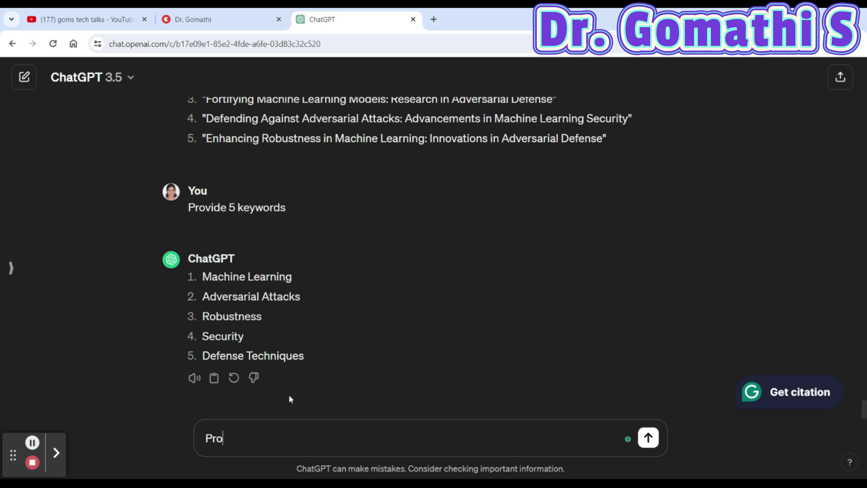
{"action": "type", "text": "vide 5 keyw"}
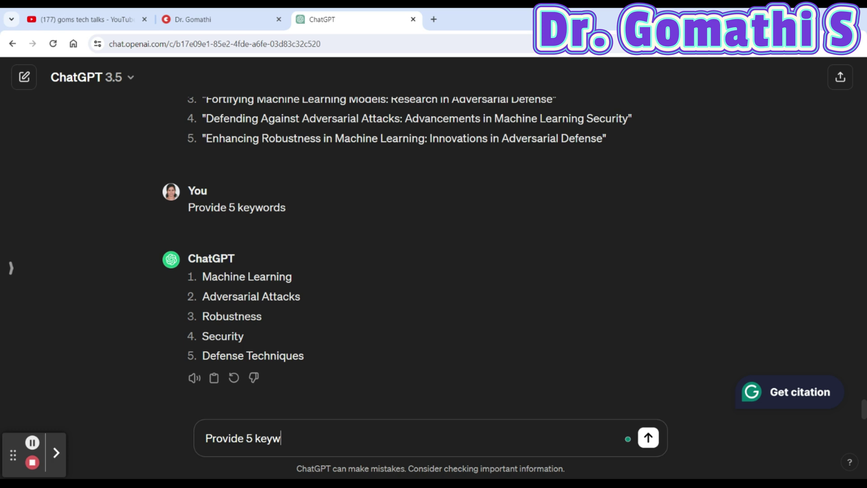
{"action": "type", "text": "ords for \""}
{"action": "key", "text": "ctrl+v"}
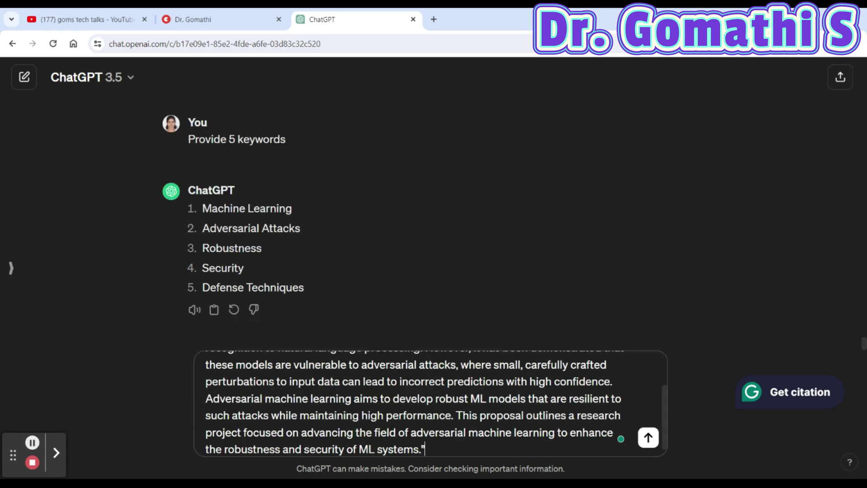
{"action": "key", "text": "Return"}
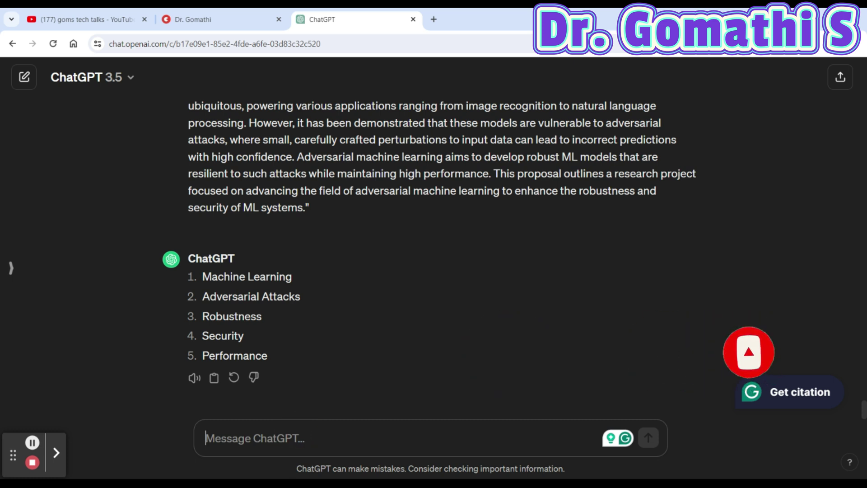
Send the prompt "generate an abstract for a scientific paper based on" followed by the copied introduction paragraph in quotation marks.
{"action": "type", "text": "he"}
{"action": "key", "text": "BackSpace"}
{"action": "key", "text": "BackSpace"}
{"action": "type", "text": "generat"}
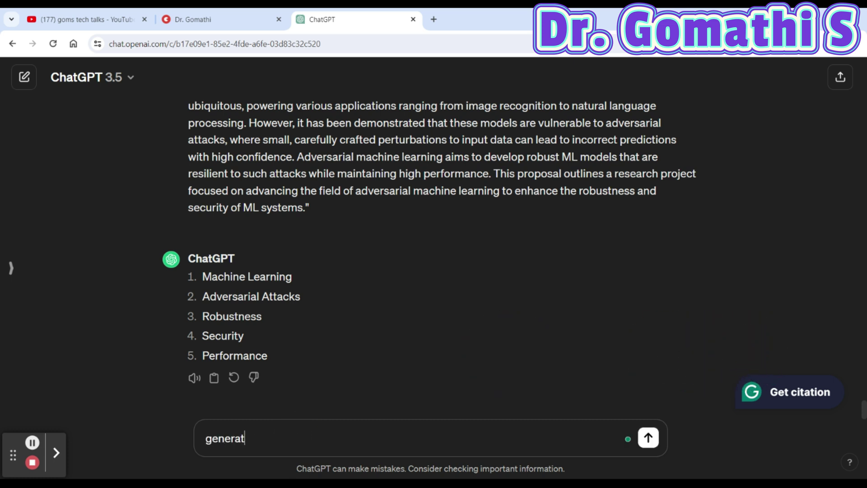
{"action": "type", "text": "e an abstract"}
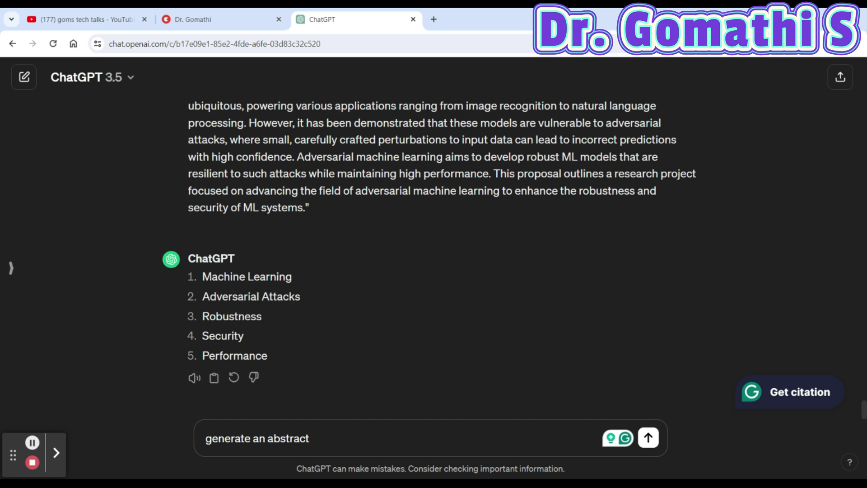
{"action": "type", "text": "for s"}
{"action": "key", "text": "BackSpace"}
{"action": "type", "text": "a scientific p"}
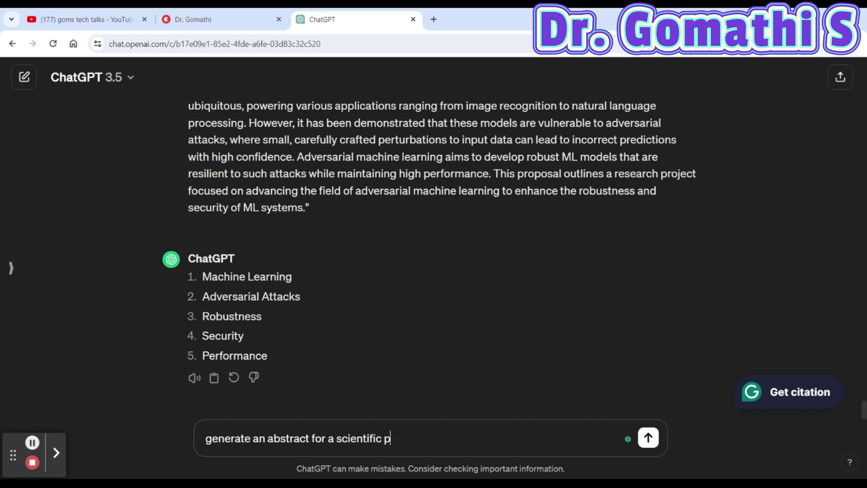
{"action": "type", "text": "aper "}
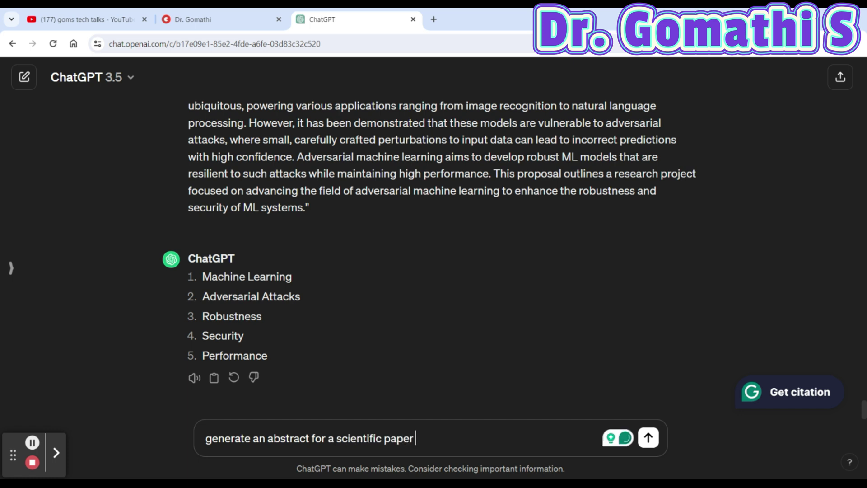
{"action": "type", "text": "based on"}
{"action": "key", "text": "ctrl+v"}
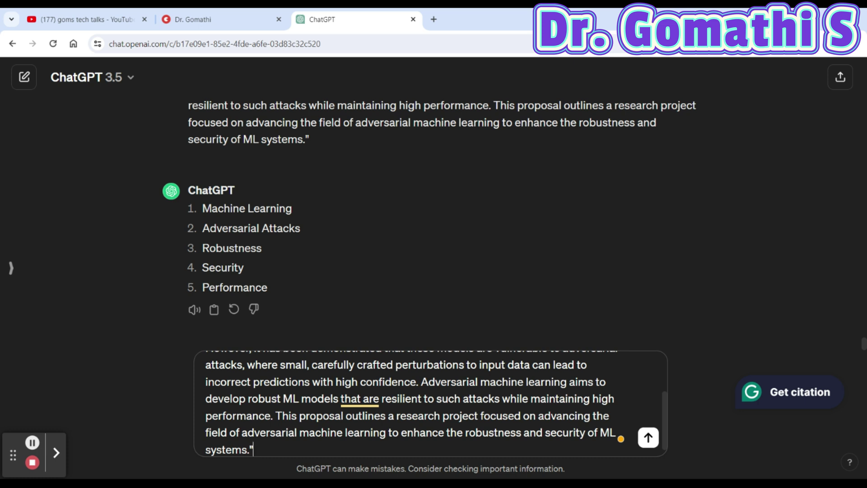
{"action": "key", "text": "Return"}
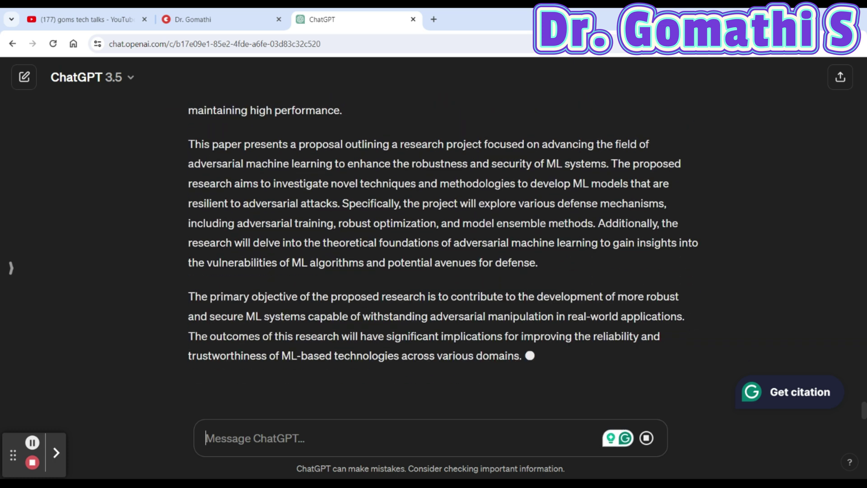
Look over the generated abstract and copy the suggested title "Fortifying Machine Learning Models: Research in Adversarial Defense".
{"action": "scroll", "coordinate": [327, 167], "scroll_direction": "up", "scroll_amount": 15}
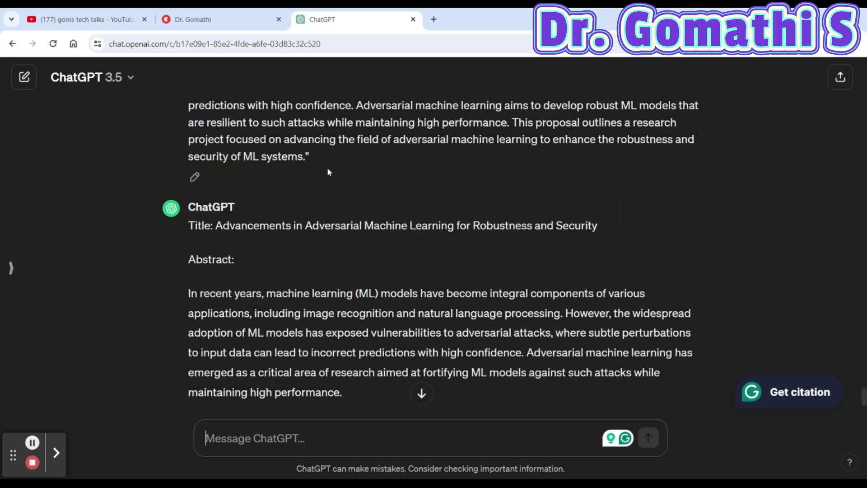
{"action": "scroll", "coordinate": [333, 227], "scroll_direction": "down", "scroll_amount": 3}
{"action": "left_click_drag", "start_coordinate": [206, 222], "coordinate": [561, 224]}
{"action": "key", "text": "ctrl+c"}
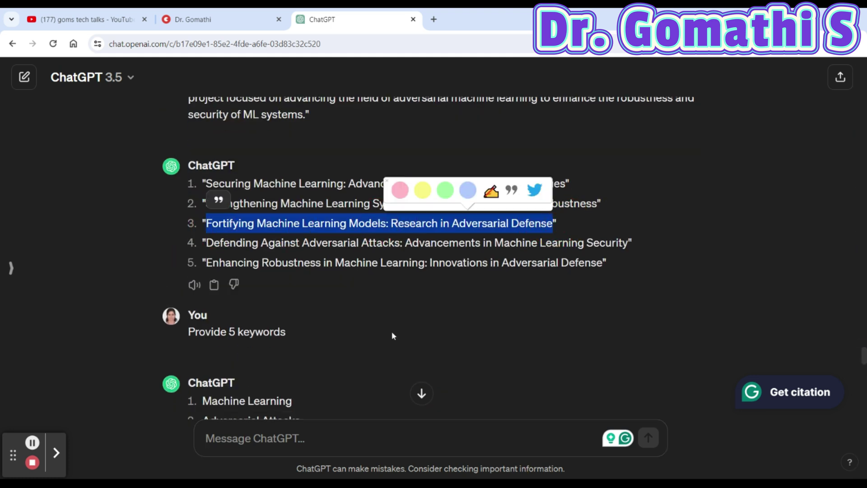
{"action": "scroll", "coordinate": [392, 332], "scroll_direction": "up", "scroll_amount": 10}
Send the prompt "Generate an outline for" followed by the copied title in quotation marks.
{"action": "left_click", "coordinate": [266, 433]}
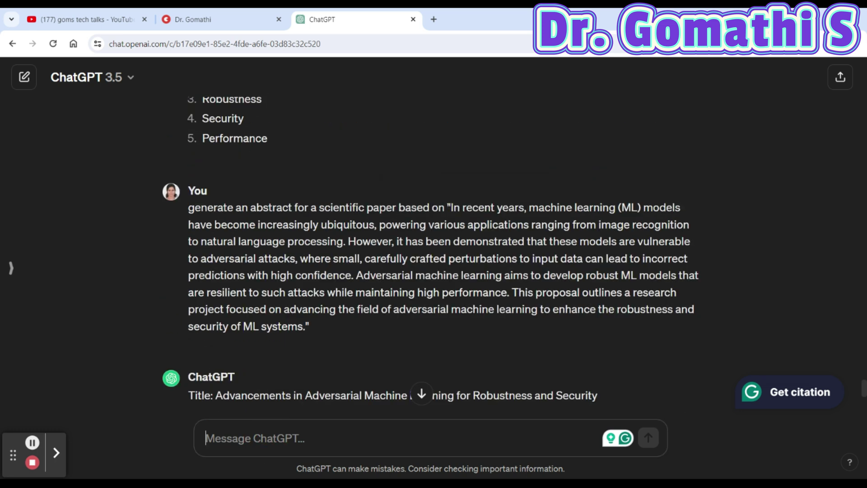
{"action": "type", "text": "Gee"}
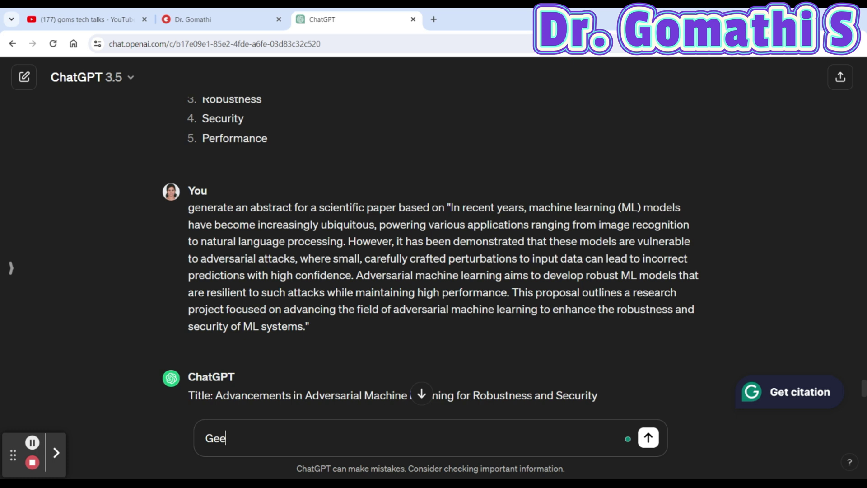
{"action": "key", "text": "BackSpace"}
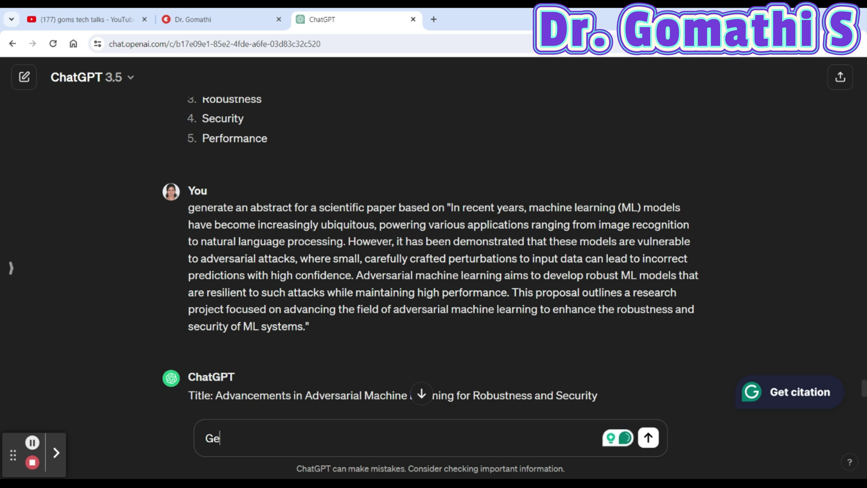
{"action": "type", "text": "nerate an "}
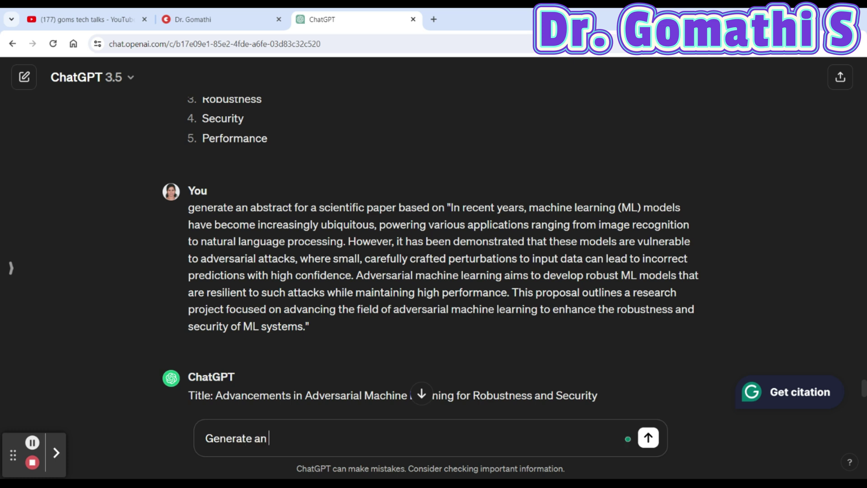
{"action": "type", "text": "outline for \""}
{"action": "key", "text": "ctrl+v"}
{"action": "key", "text": "Return"}
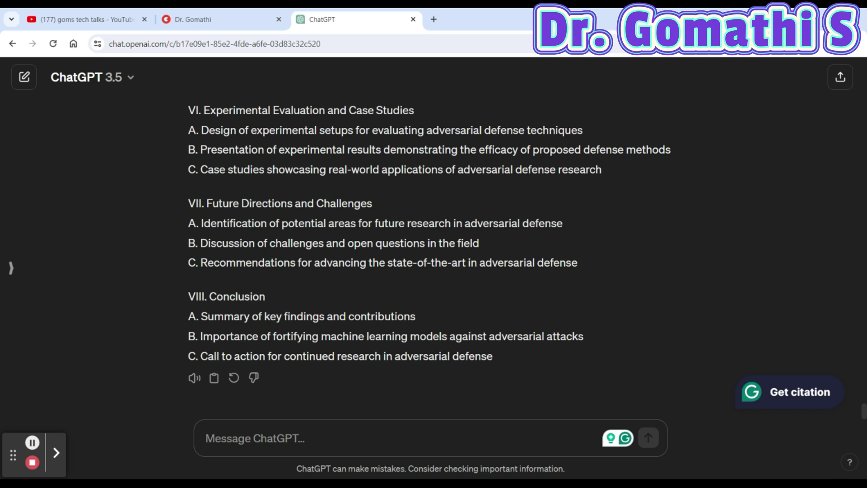
Start a prompt with "I want to write a journal article about" followed by the copied adversarial defense title in quotation marks.
{"action": "left_click", "coordinate": [375, 437]}
{"action": "type", "text": "I wa"}
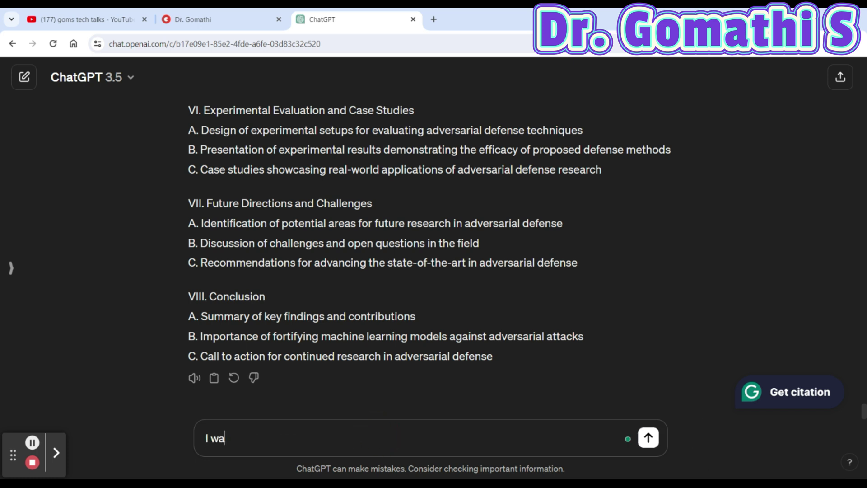
{"action": "type", "text": "nt to write a jpo"}
{"action": "key", "text": "BackSpace"}
{"action": "key", "text": "BackSpace"}
{"action": "type", "text": "ournal"}
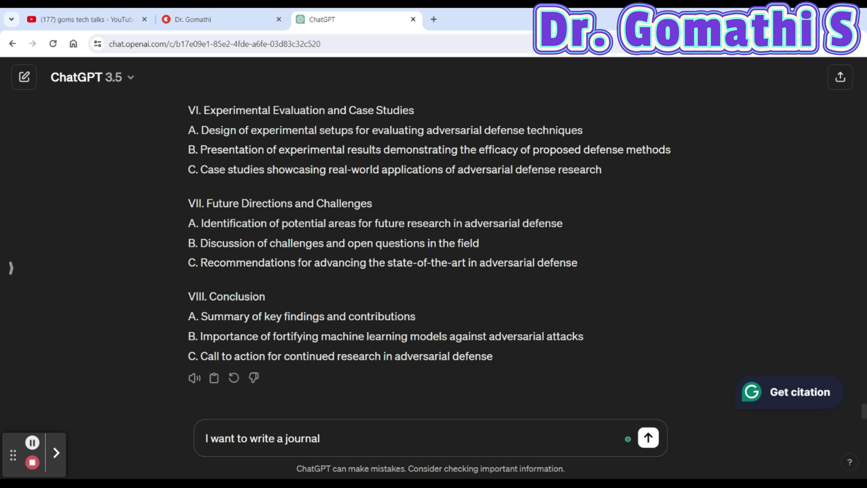
{"action": "type", "text": " article about \""}
{"action": "type", "text": "Fortifying Machine Learning Models: Research in Adversarial Defense"}
{"action": "type", "text": "\""}
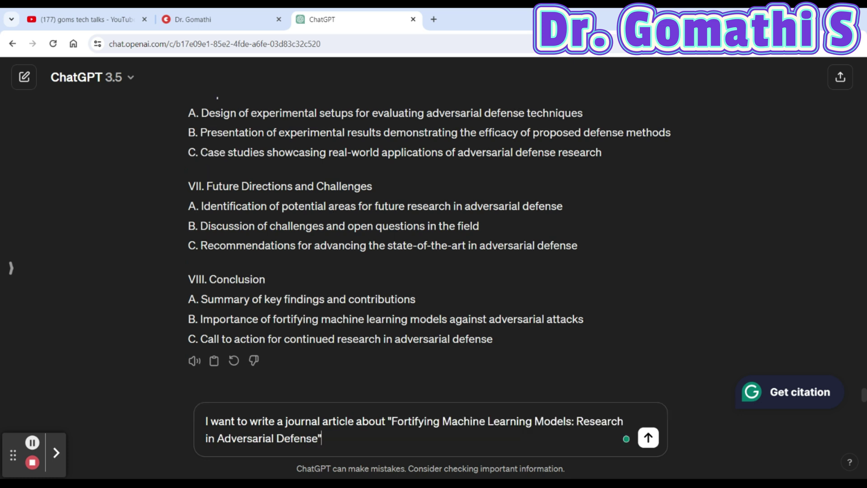
Add "Give me an outline for the article that I can use as an initial level to write it" to the prompt and send it.
{"action": "type", "text": ". Give me an ou"}
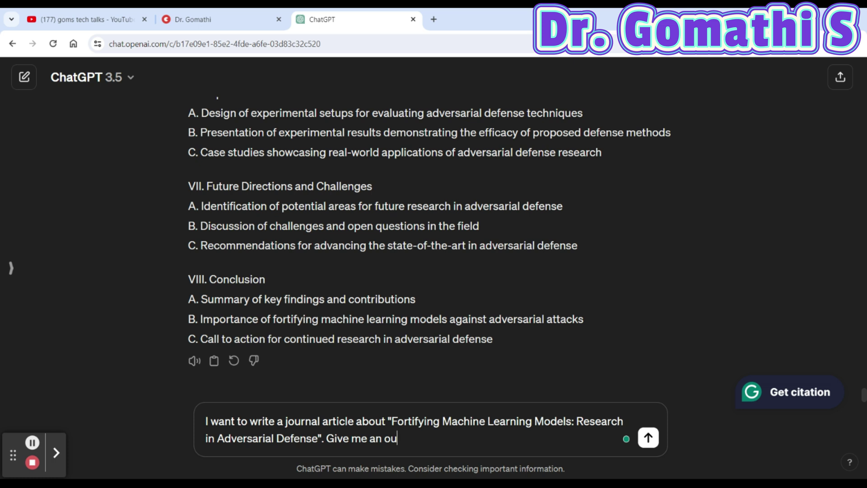
{"action": "type", "text": "tline for the article that I can "}
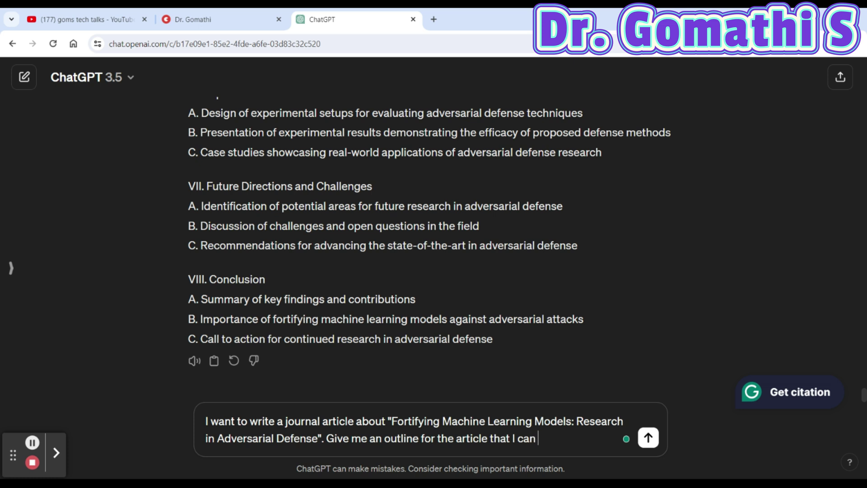
{"action": "type", "text": "use a s an ins"}
{"action": "key", "text": "BackSpace"}
{"action": "type", "text": "itial level to writie"}
{"action": "type", "text": "e it"}
{"action": "key", "text": "Return"}
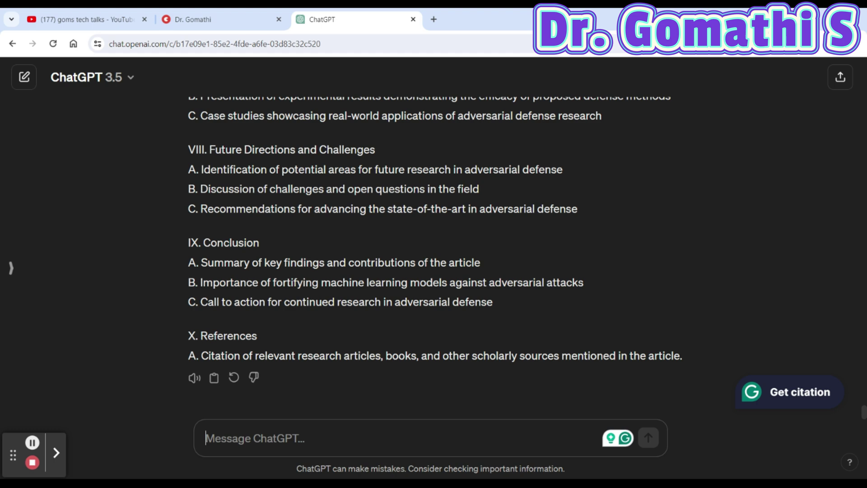
Review the conversation back to the first PhD topic answer, highlight its abstract text, and continue to the list of five research ideas.
{"action": "scroll", "coordinate": [400, 335], "scroll_direction": "up", "scroll_amount": 20}
{"action": "scroll", "coordinate": [400, 332], "scroll_direction": "down", "scroll_amount": 20}
{"action": "scroll", "coordinate": [400, 332], "scroll_direction": "up", "scroll_amount": 8}
{"action": "scroll", "coordinate": [399, 329], "scroll_direction": "up", "scroll_amount": 15}
{"action": "scroll", "coordinate": [399, 328], "scroll_direction": "down", "scroll_amount": 20}
{"action": "scroll", "coordinate": [401, 334], "scroll_direction": "up", "scroll_amount": 20}
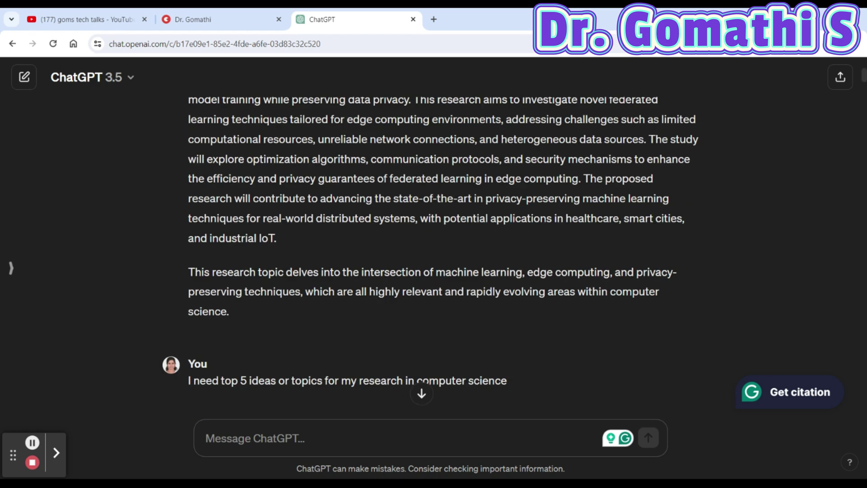
{"action": "scroll", "coordinate": [337, 309], "scroll_direction": "up", "scroll_amount": 7}
{"action": "scroll", "coordinate": [336, 309], "scroll_direction": "down", "scroll_amount": 7}
{"action": "scroll", "coordinate": [142, 251], "scroll_direction": "up", "scroll_amount": 4}
{"action": "mouse_move", "coordinate": [188, 196]}
{"action": "left_mouse_down"}
{"action": "mouse_move", "coordinate": [285, 215]}
{"action": "mouse_move", "coordinate": [436, 335]}
{"action": "mouse_move", "coordinate": [457, 410]}
{"action": "left_mouse_up"}
{"action": "scroll", "coordinate": [456, 410], "scroll_direction": "up", "scroll_amount": 2}
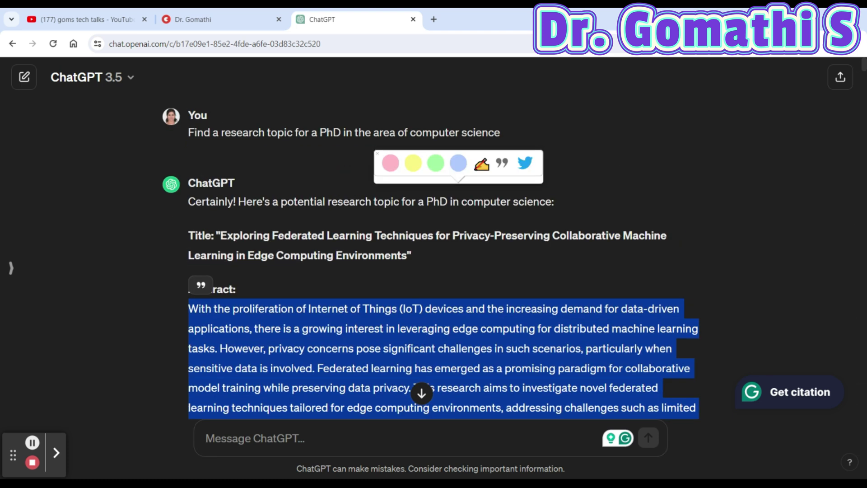
{"action": "scroll", "coordinate": [444, 258], "scroll_direction": "down", "scroll_amount": 4}
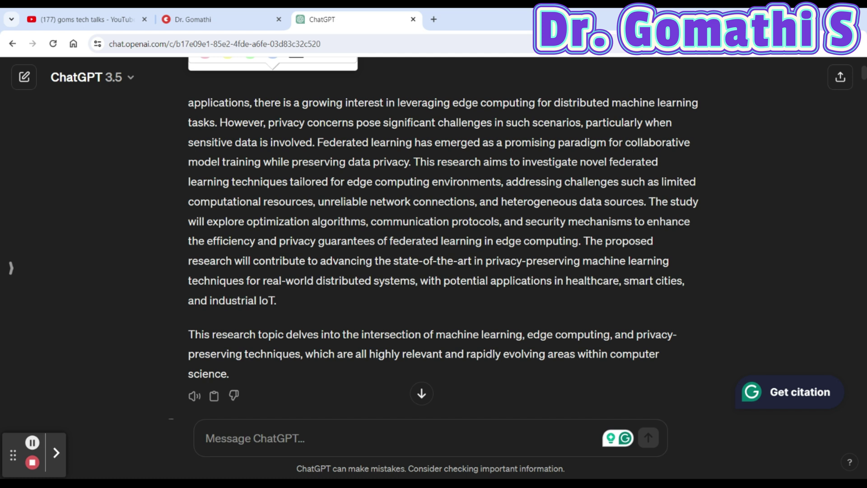
{"action": "scroll", "coordinate": [434, 253], "scroll_direction": "down", "scroll_amount": 15}
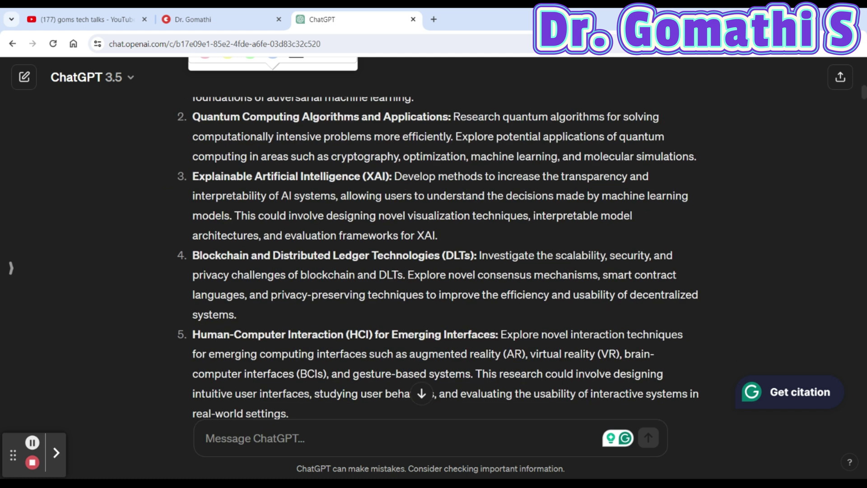
With the red annotation pen, handwrite "Copy" and strike it through, and write "Read" with a tick mark beneath it.
{"action": "left_click", "coordinate": [56, 453]}
{"action": "left_click", "coordinate": [128, 457]}
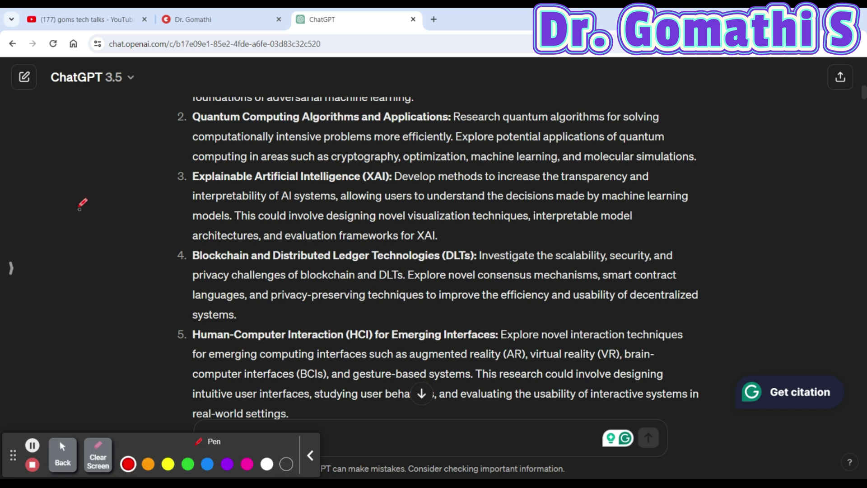
{"action": "mouse_move", "coordinate": [75, 188]}
{"action": "left_mouse_down"}
{"action": "mouse_move", "coordinate": [106, 200]}
{"action": "mouse_move", "coordinate": [137, 230]}
{"action": "mouse_move", "coordinate": [175, 222]}
{"action": "left_mouse_up"}
{"action": "left_click_drag", "start_coordinate": [172, 191], "coordinate": [171, 251]}
{"action": "left_click_drag", "start_coordinate": [195, 164], "coordinate": [59, 222]}
{"action": "mouse_move", "coordinate": [95, 252]}
{"action": "left_mouse_down"}
{"action": "mouse_move", "coordinate": [94, 272]}
{"action": "mouse_move", "coordinate": [135, 296]}
{"action": "mouse_move", "coordinate": [198, 267]}
{"action": "left_mouse_up"}
{"action": "left_click_drag", "start_coordinate": [220, 238], "coordinate": [302, 166]}
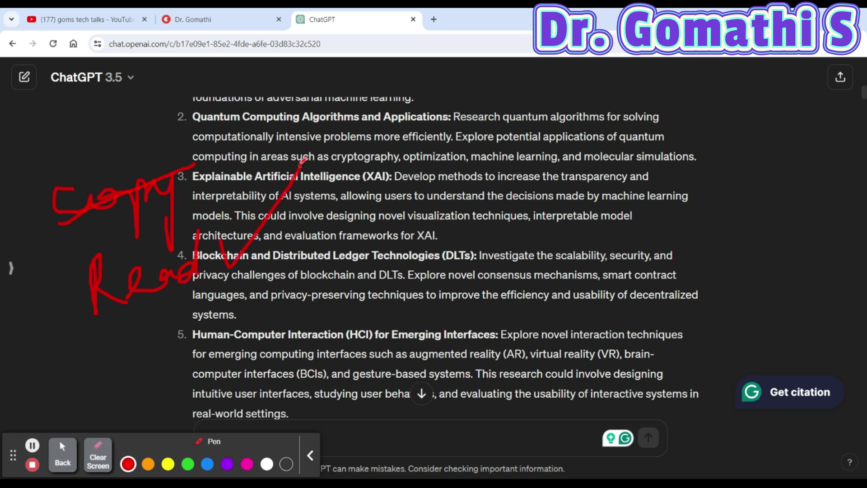
Handwrite "check for original" in red below the "Read" note, across the list of research ideas.
{"action": "mouse_move", "coordinate": [109, 343]}
{"action": "left_mouse_down"}
{"action": "mouse_move", "coordinate": [142, 318]}
{"action": "mouse_move", "coordinate": [174, 324]}
{"action": "mouse_move", "coordinate": [212, 317]}
{"action": "left_mouse_up"}
{"action": "left_click_drag", "start_coordinate": [287, 272], "coordinate": [275, 331]}
{"action": "mouse_move", "coordinate": [279, 361]}
{"action": "left_mouse_down"}
{"action": "mouse_move", "coordinate": [306, 297]}
{"action": "mouse_move", "coordinate": [390, 273]}
{"action": "mouse_move", "coordinate": [393, 292]}
{"action": "mouse_move", "coordinate": [427, 259]}
{"action": "mouse_move", "coordinate": [466, 271]}
{"action": "mouse_move", "coordinate": [542, 246]}
{"action": "left_mouse_up"}
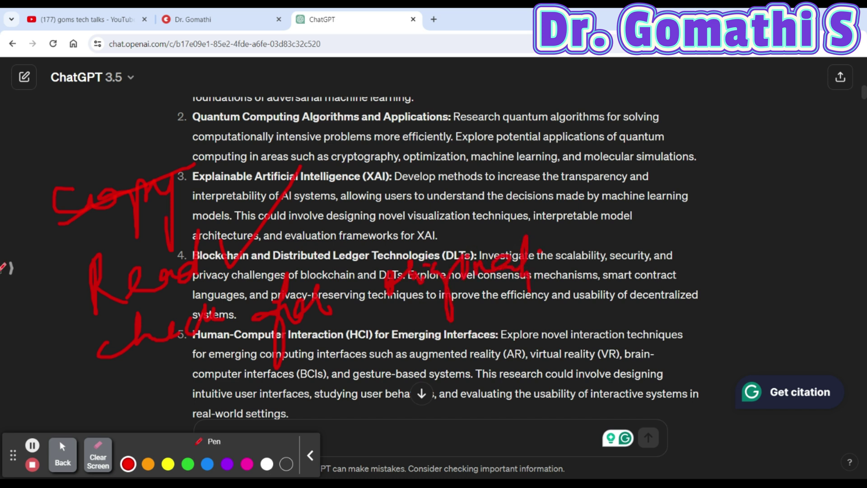